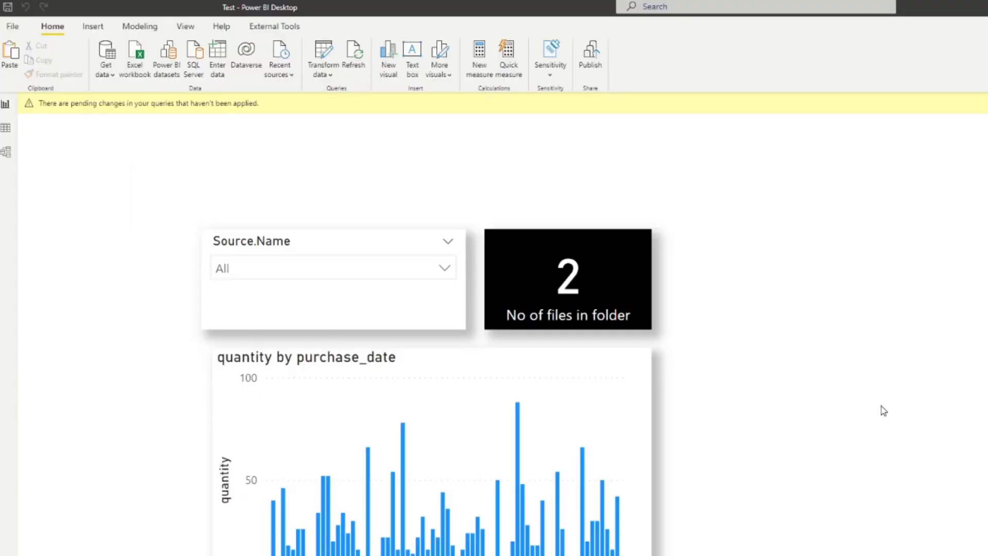
pyautogui.click(369, 272)
pyautogui.click(368, 272)
pyautogui.click(589, 258)
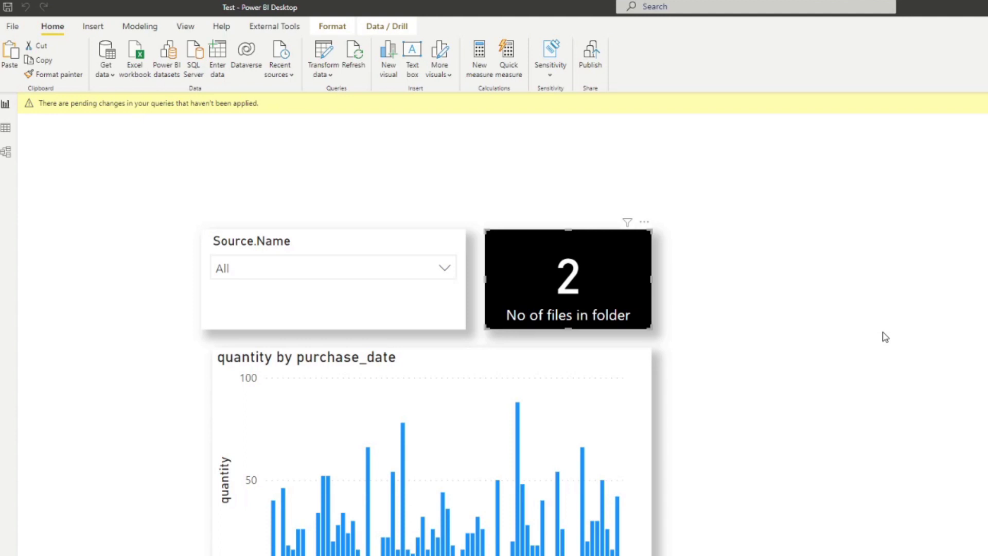
pyautogui.click(929, 375)
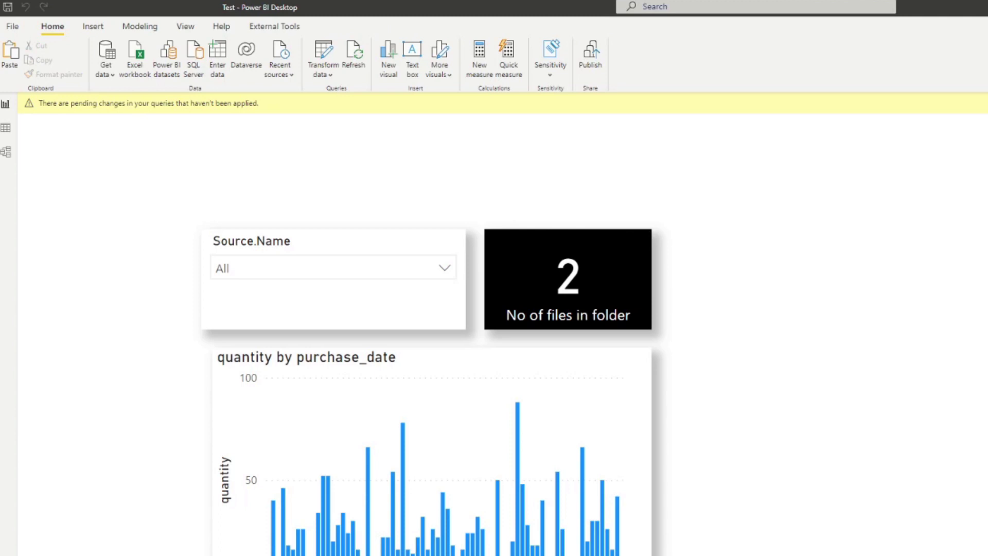
# Add a card visual showing the count of purchase_date beside the "No of files in folder" card
pyautogui.click(389, 59)
pyautogui.moveTo(203, 368); pyautogui.dragTo(731, 307)
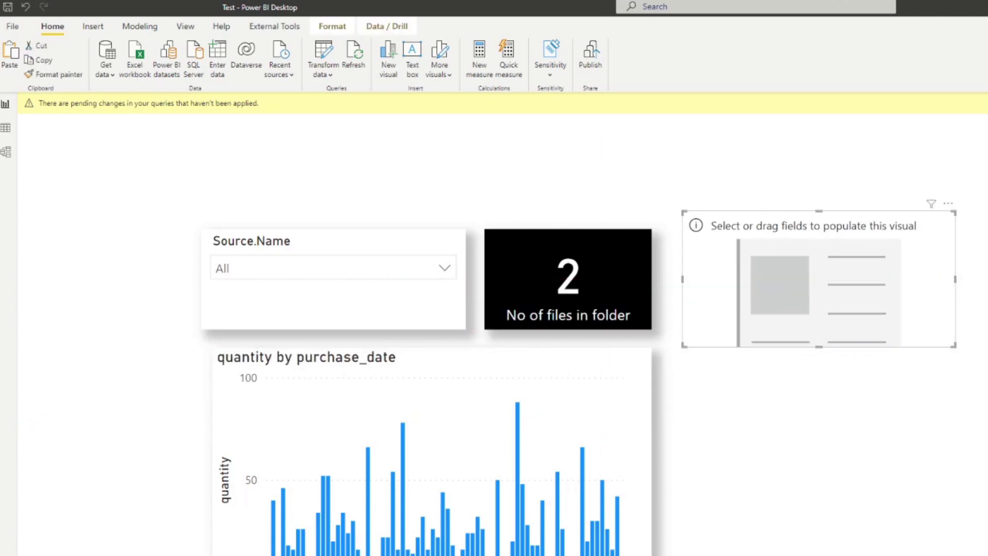
pyautogui.moveTo(987, 287); pyautogui.dragTo(877, 287)
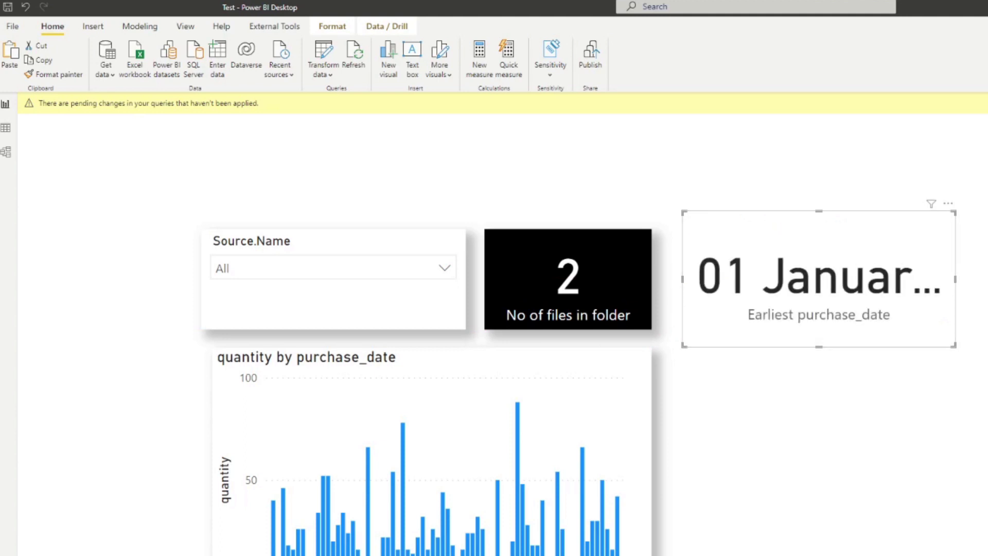
pyautogui.moveTo(818, 283); pyautogui.dragTo(881, 293)
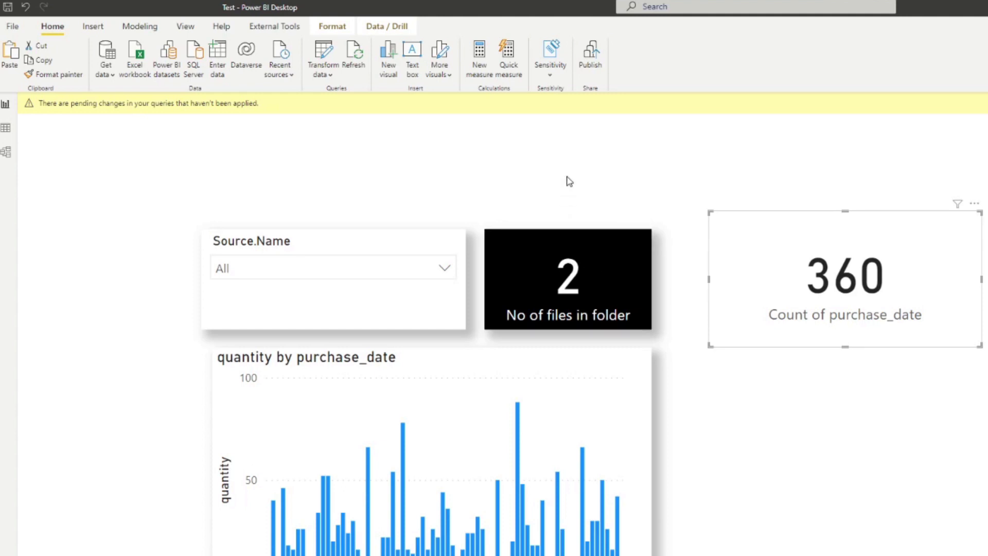
# Copy the formatting of the "No of files in folder" card onto the "Count of purchase_date" card with Format painter
pyautogui.click(564, 278)
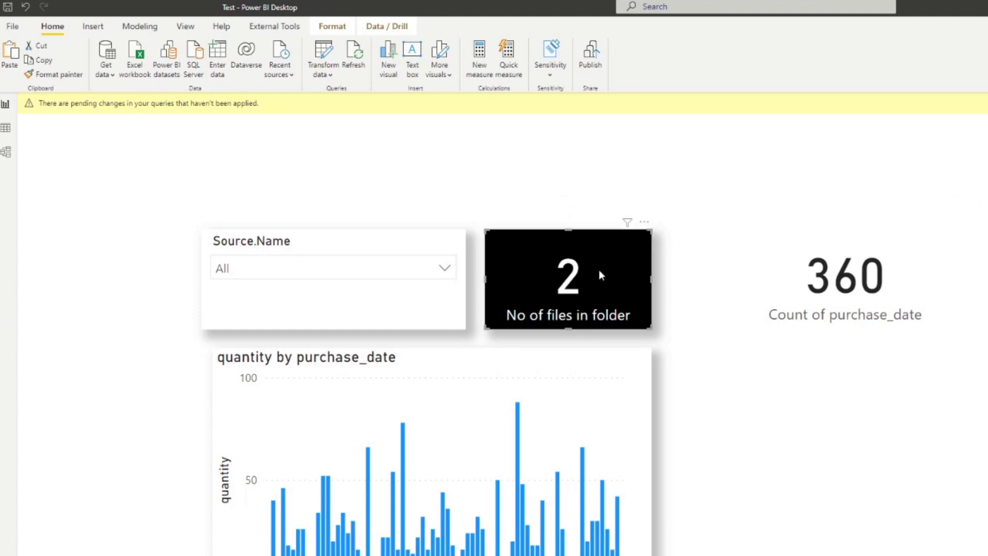
pyautogui.click(52, 75)
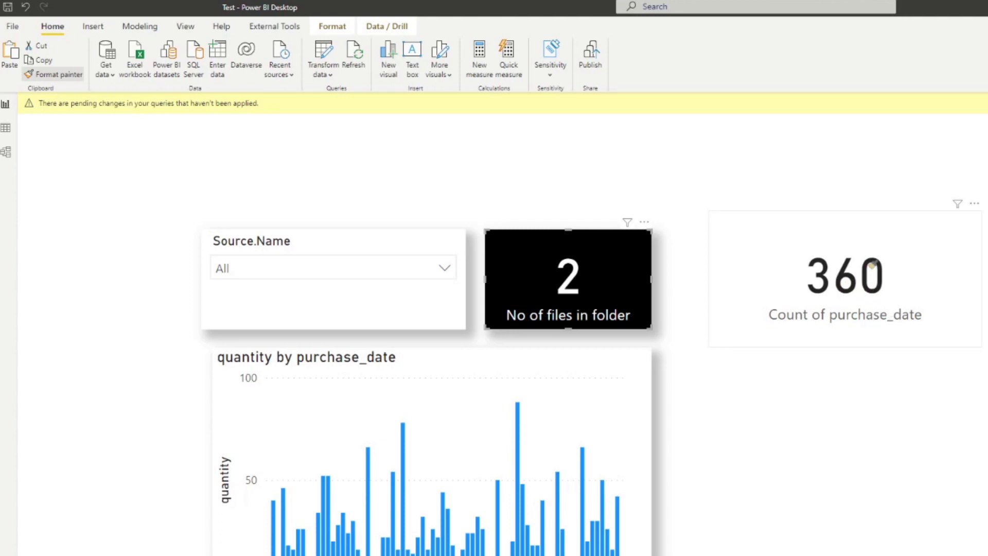
pyautogui.click(870, 290)
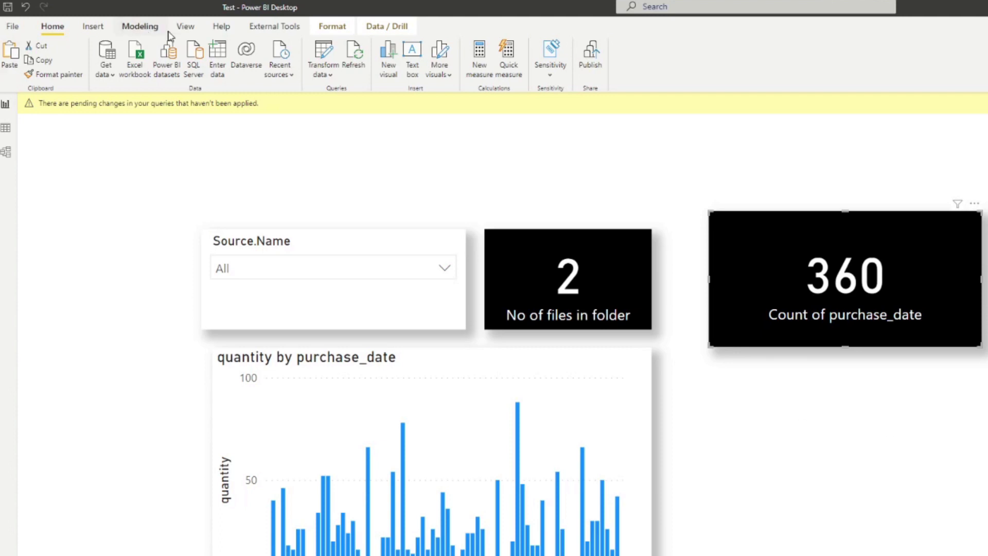
# Open the customization of the current report theme and examine its theme, sentiment and divergent colors
pyautogui.click(184, 31)
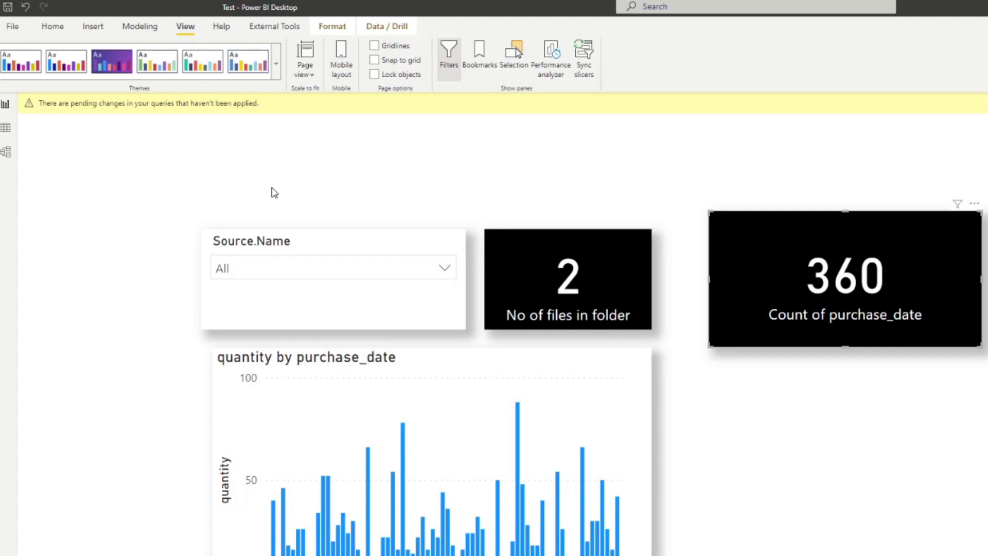
pyautogui.click(276, 64)
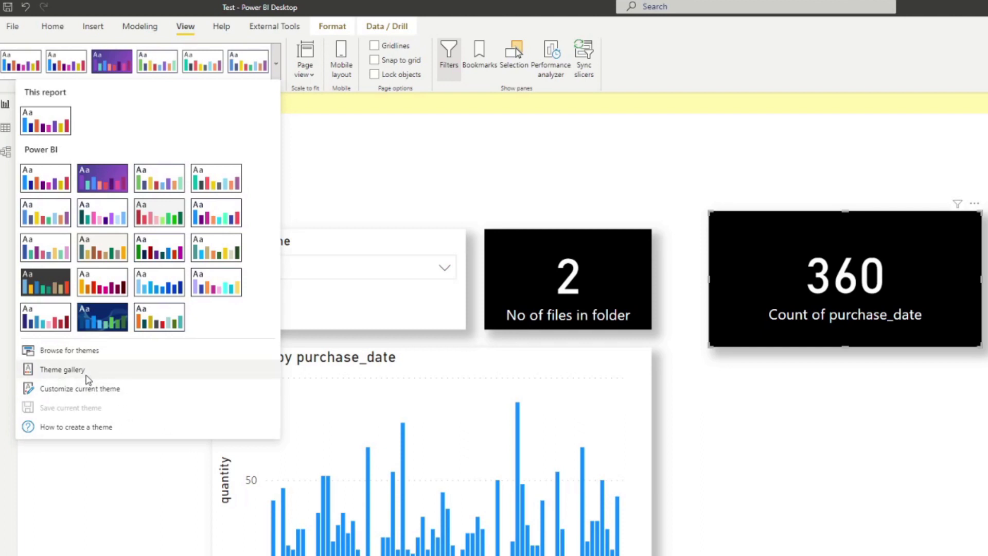
pyautogui.click(107, 392)
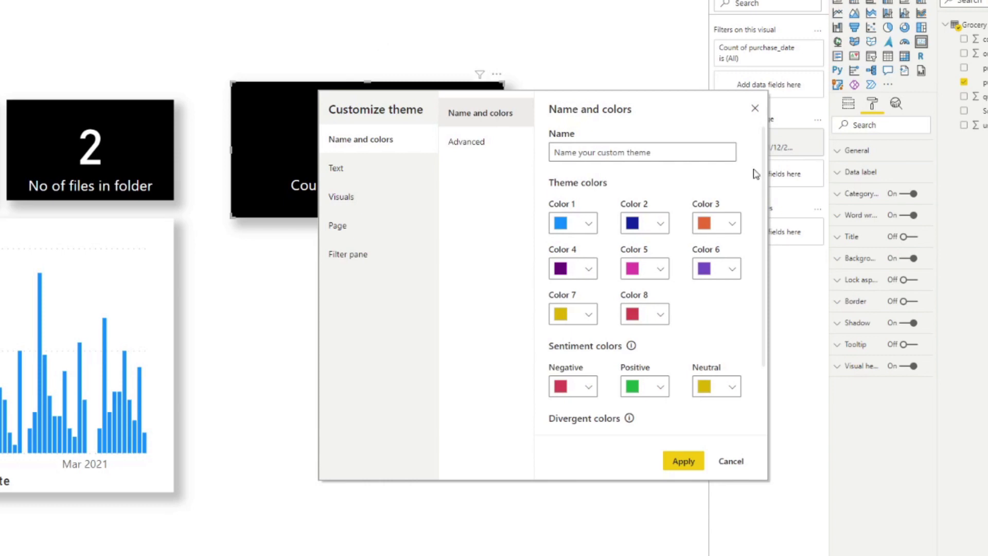
pyautogui.scroll(-3, 755, 172)
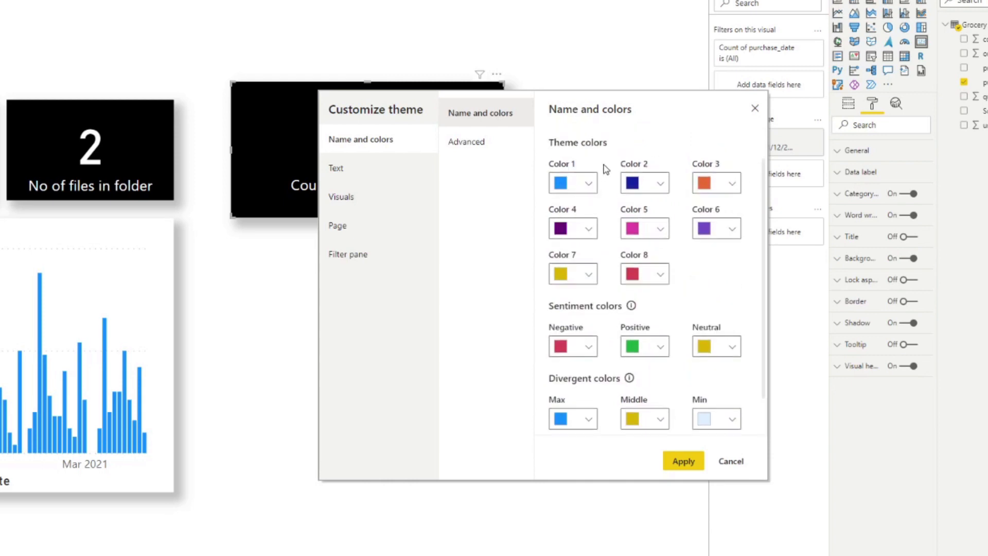
pyautogui.scroll(2, 607, 170)
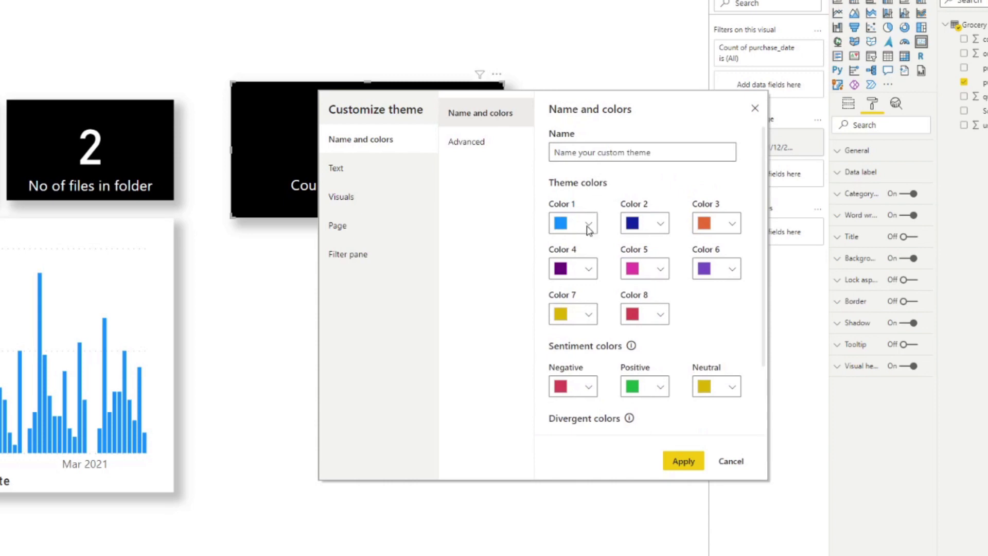
pyautogui.scroll(-2, 602, 232)
pyautogui.scroll(-1, 602, 233)
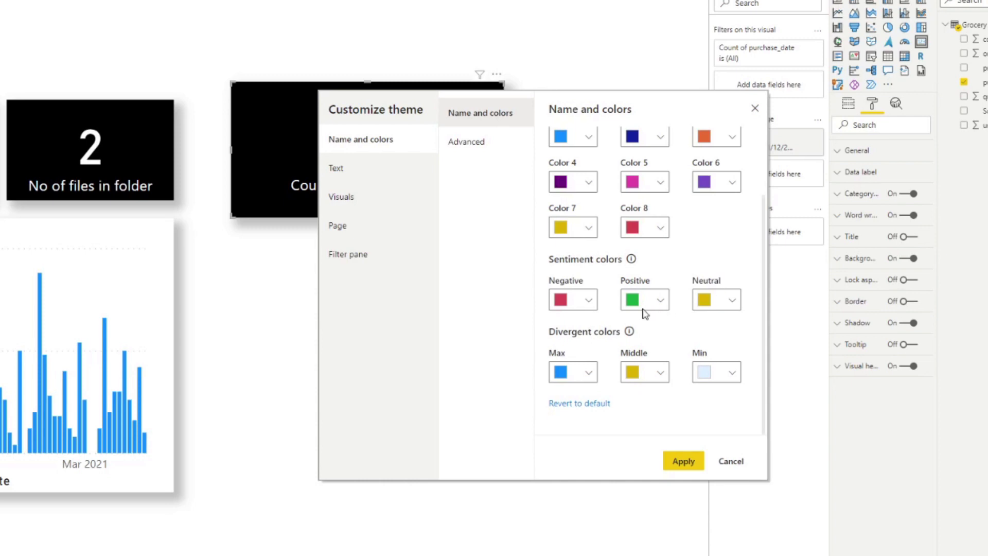
pyautogui.click(585, 302)
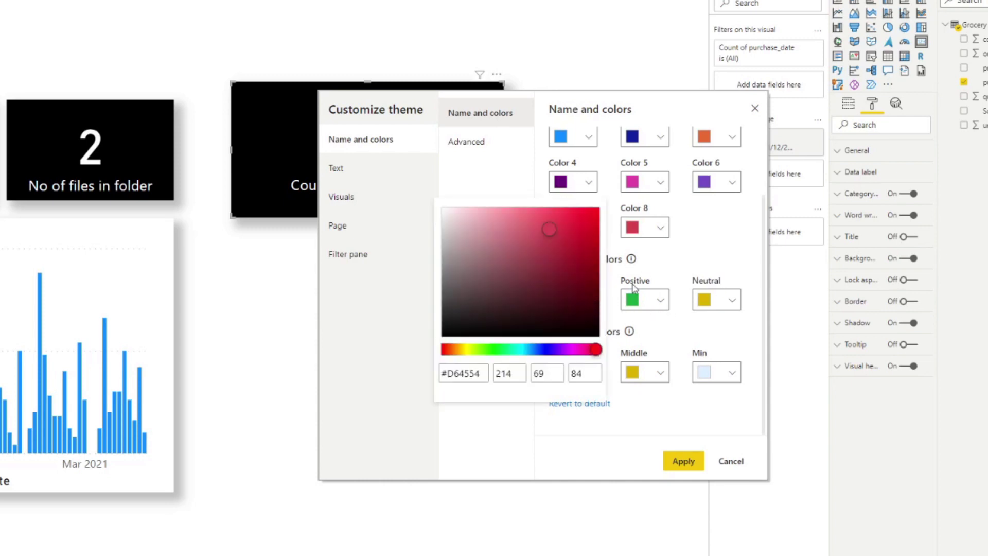
pyautogui.click(676, 277)
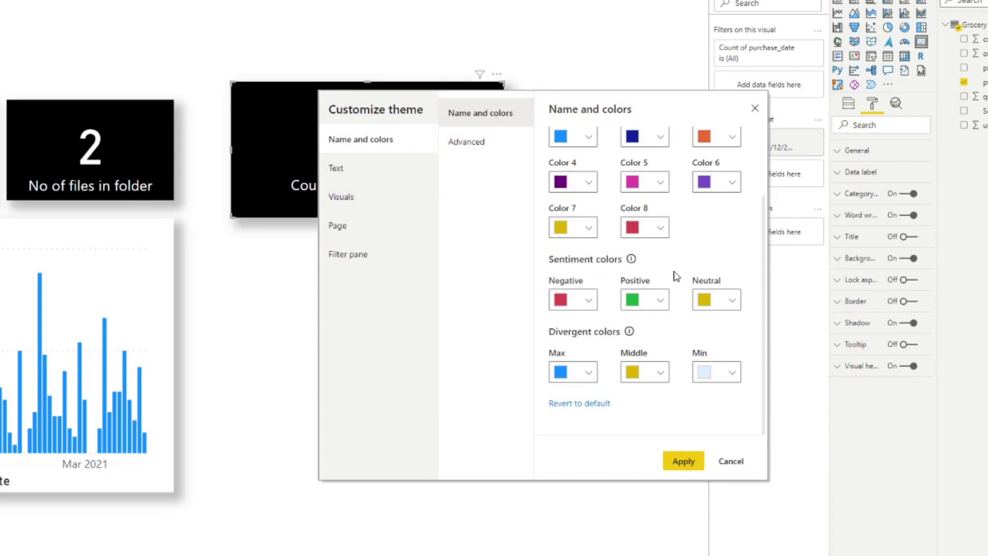
pyautogui.scroll(3, 676, 277)
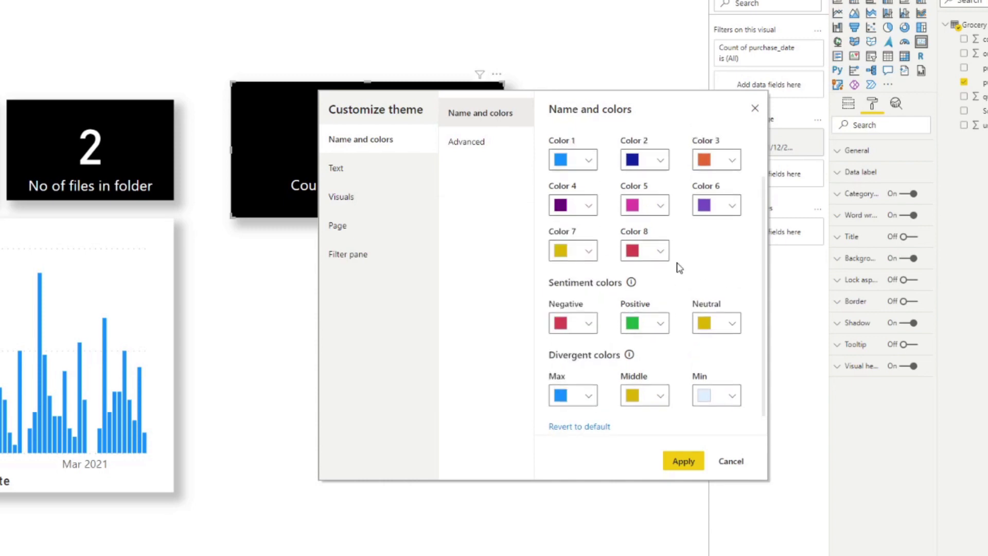
# Review the theme's advanced color elements and its text, page and visuals settings
pyautogui.click(484, 150)
pyautogui.scroll(-2, 645, 243)
pyautogui.scroll(1, 645, 243)
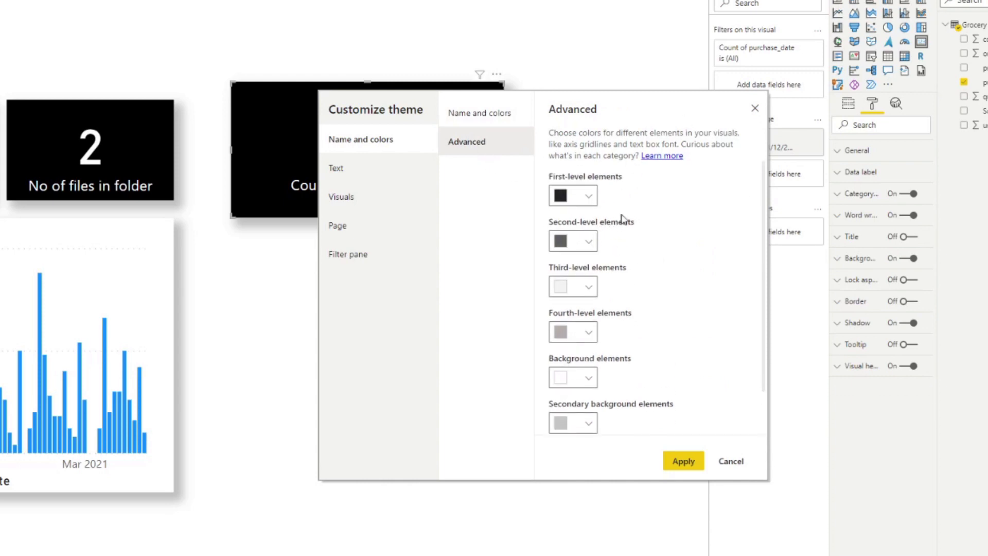
pyautogui.click(391, 176)
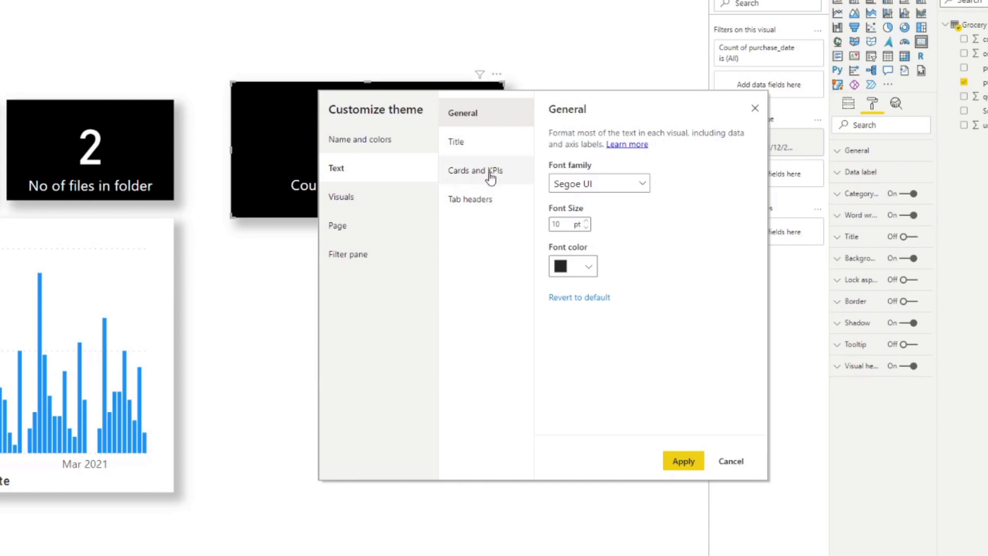
pyautogui.click(395, 223)
pyautogui.click(389, 198)
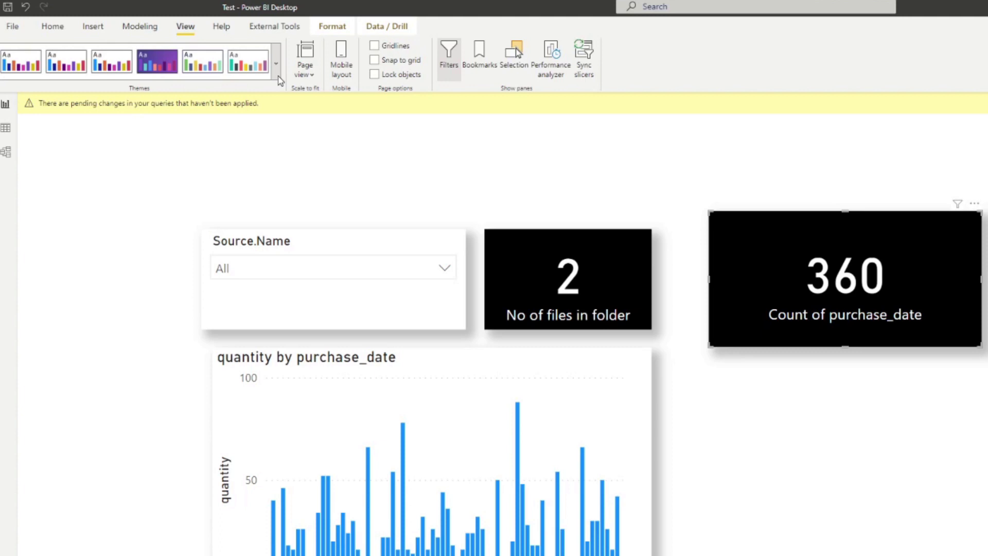
# Try to save the current theme as a JSON file
pyautogui.click(278, 77)
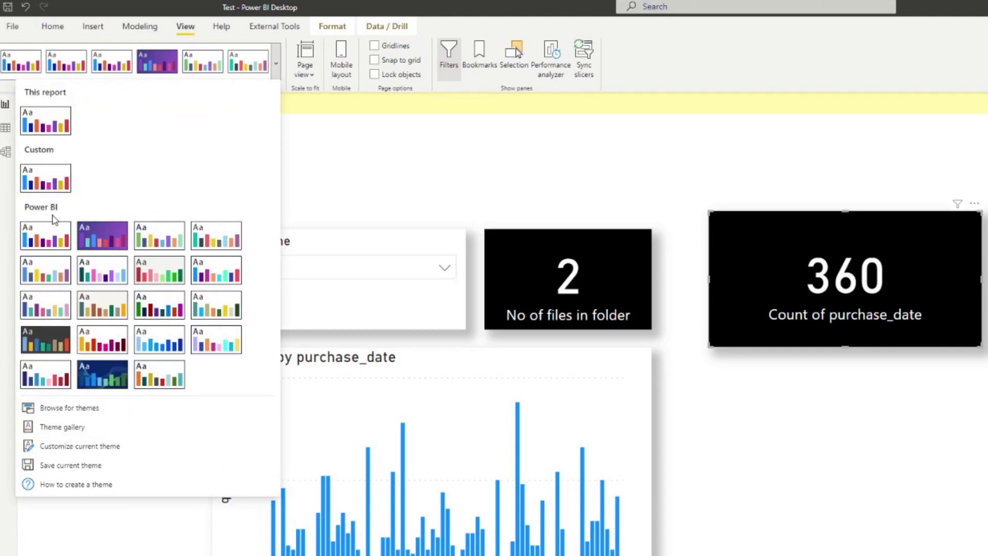
pyautogui.click(77, 447)
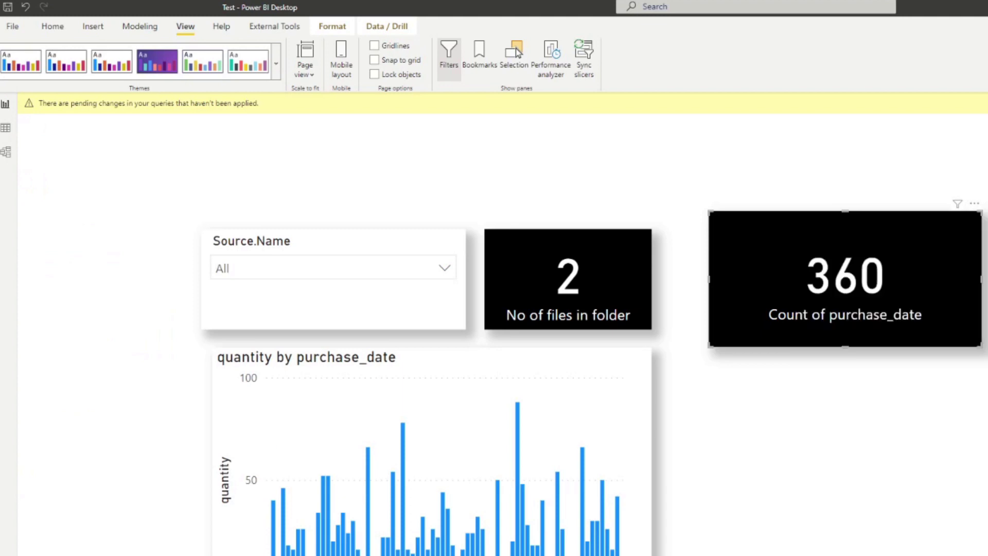
pyautogui.click(276, 63)
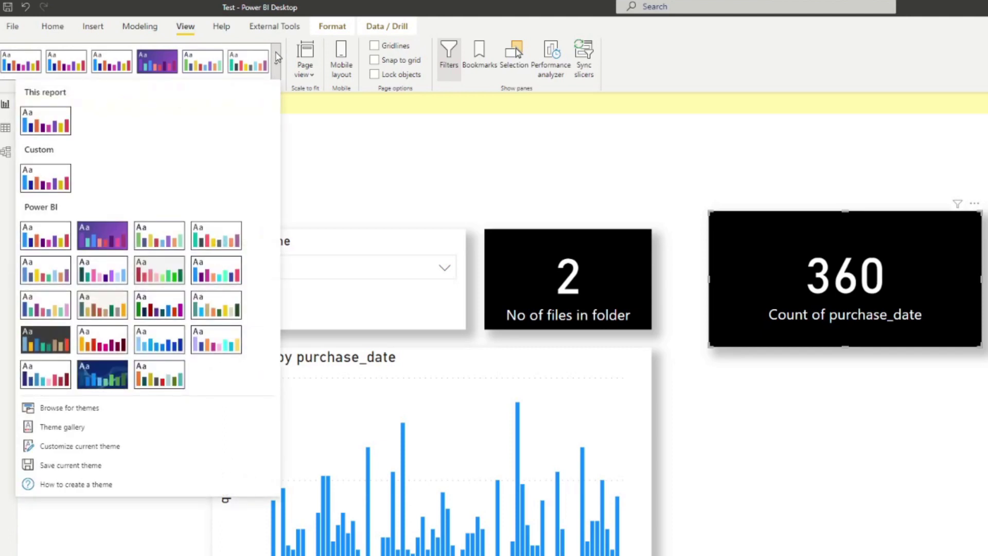
pyautogui.click(99, 465)
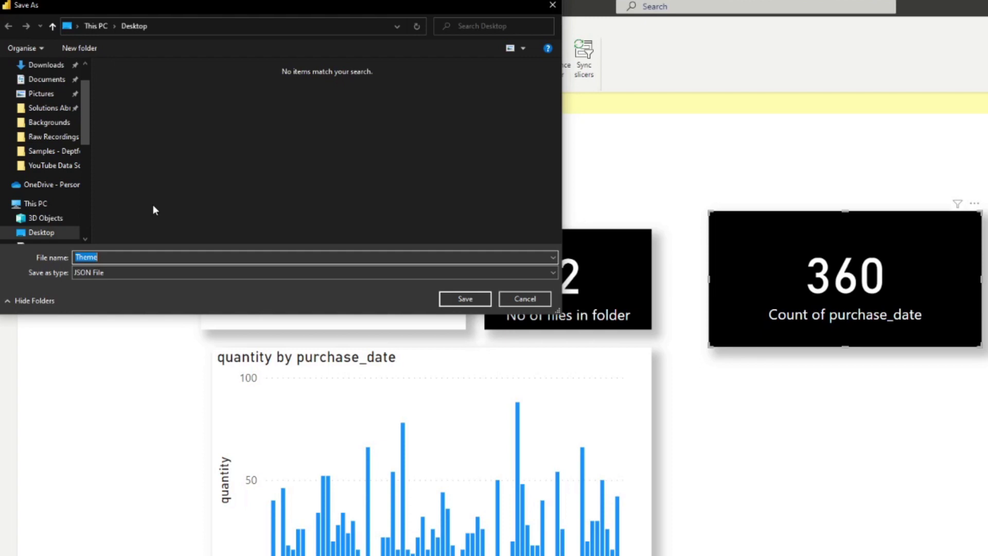
pyautogui.press('Escape')
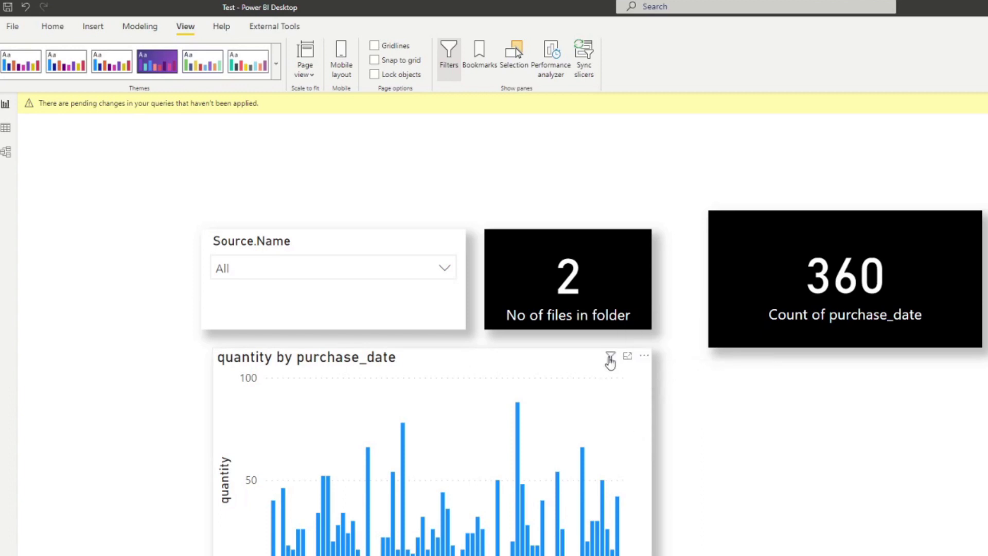
# View the "quantity by purchase_date" chart in focus mode, return to the report, and check the chart's additional header options
pyautogui.moveTo(611, 362)
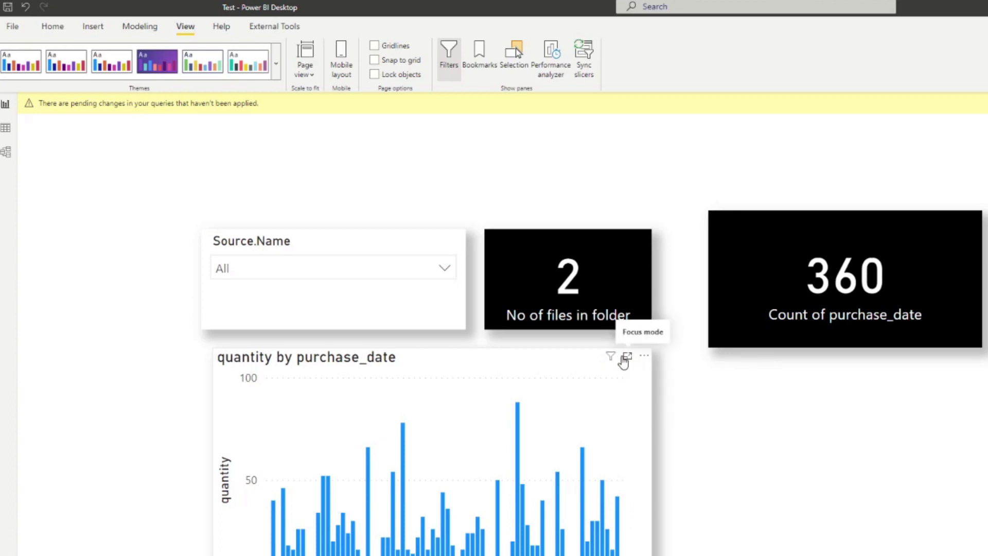
pyautogui.click(627, 358)
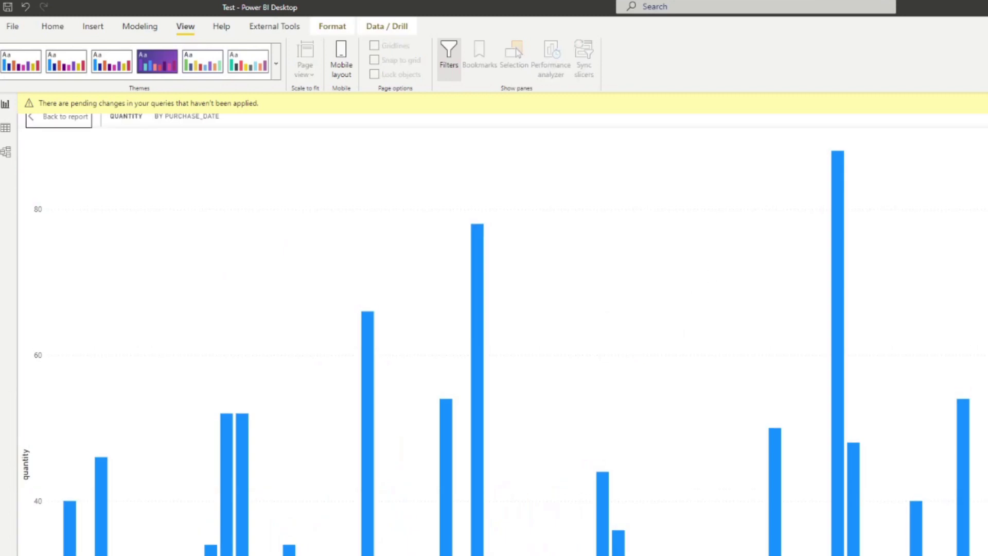
pyautogui.click(64, 122)
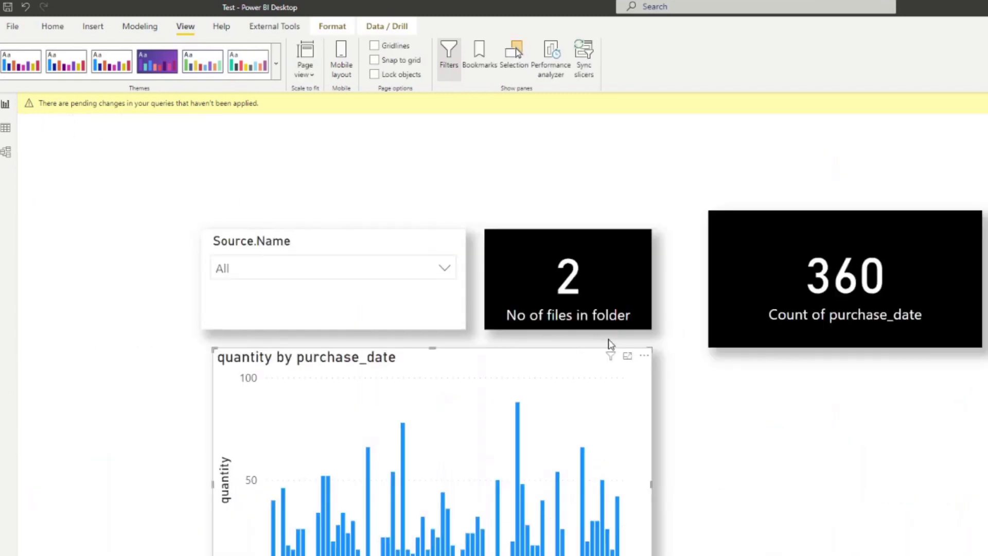
pyautogui.click(643, 360)
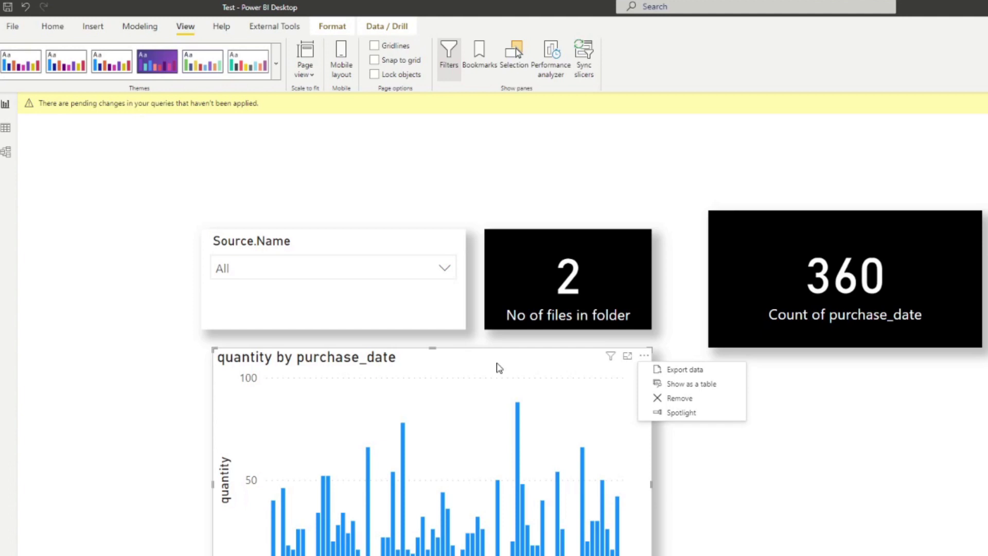
pyautogui.click(807, 473)
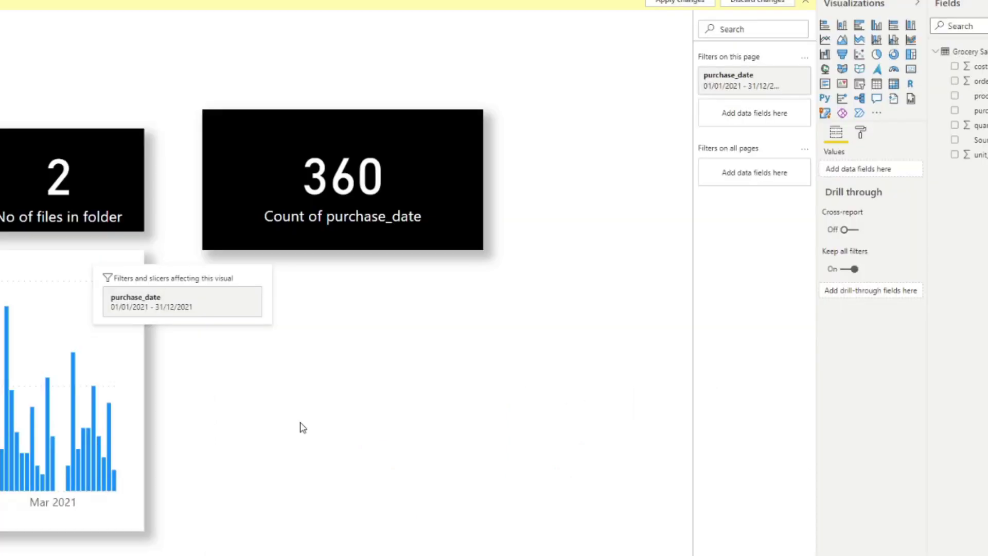
# Turn off the visual header of the "quantity by purchase_date" chart and deselect the chart
pyautogui.click(27, 270)
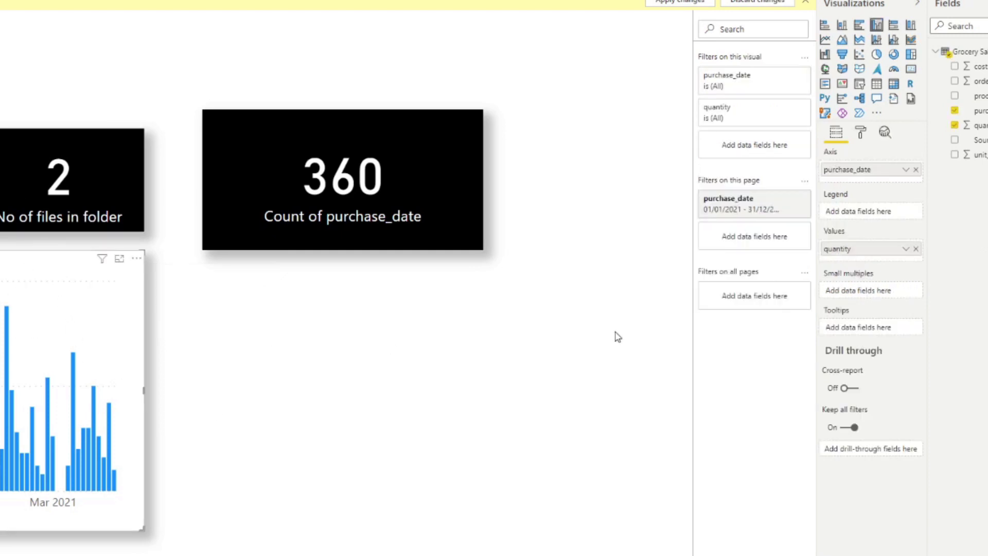
pyautogui.click(862, 140)
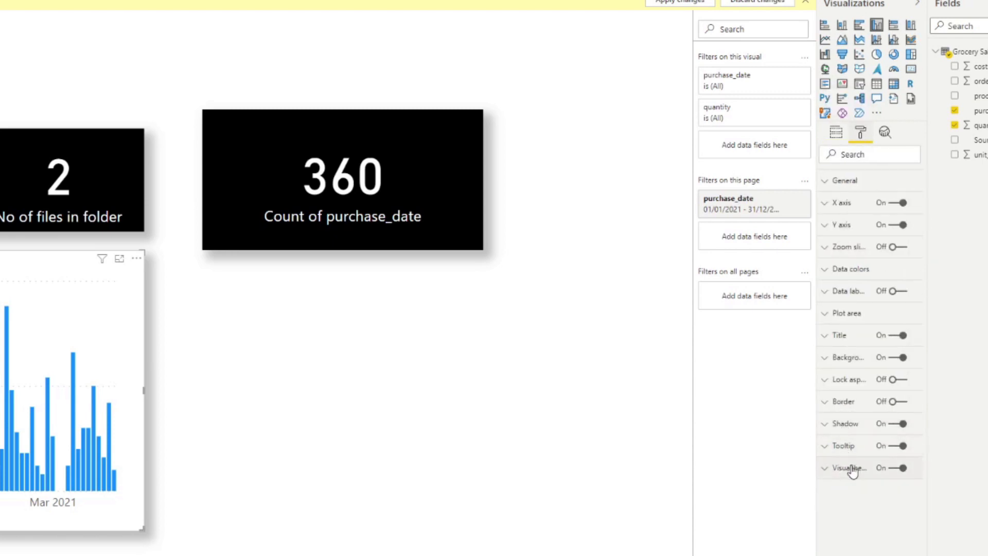
pyautogui.click(828, 469)
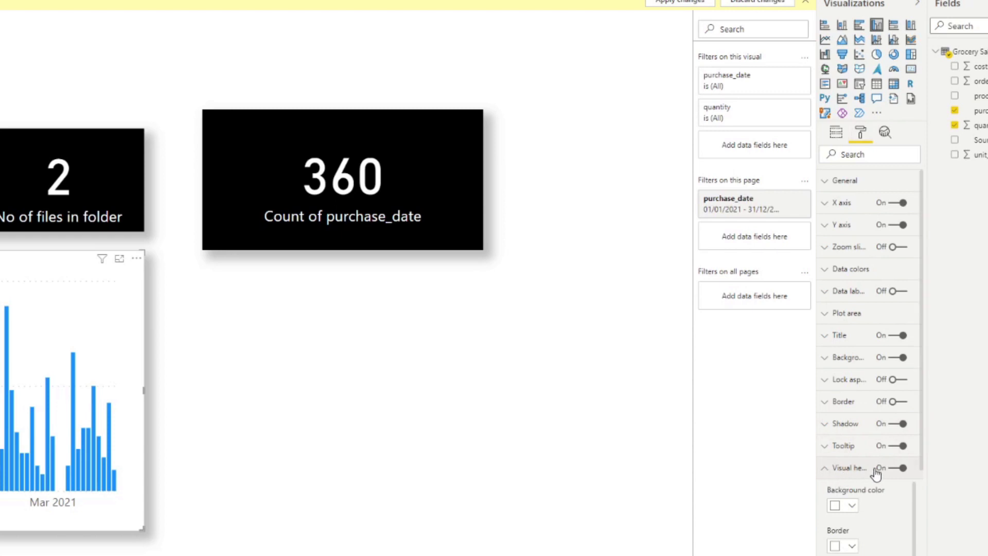
pyautogui.click(901, 470)
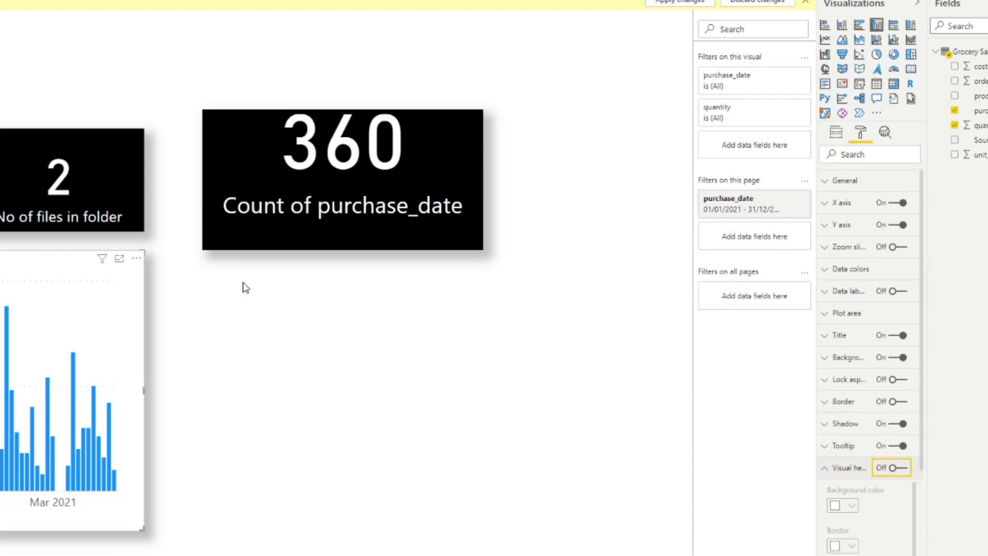
pyautogui.click(161, 368)
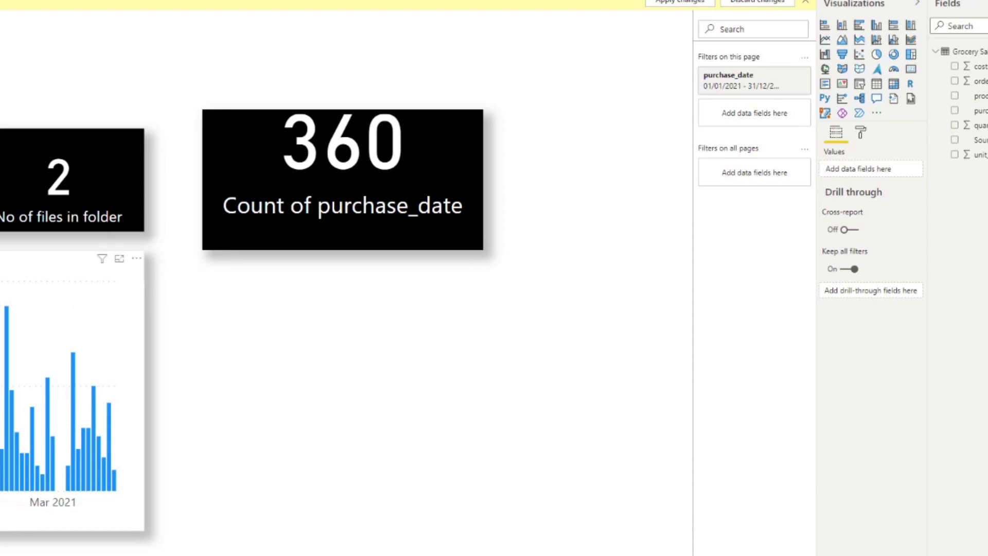
# Turn the visual header of the "quantity by purchase_date" chart back on and review its individual icon options
pyautogui.click(144, 290)
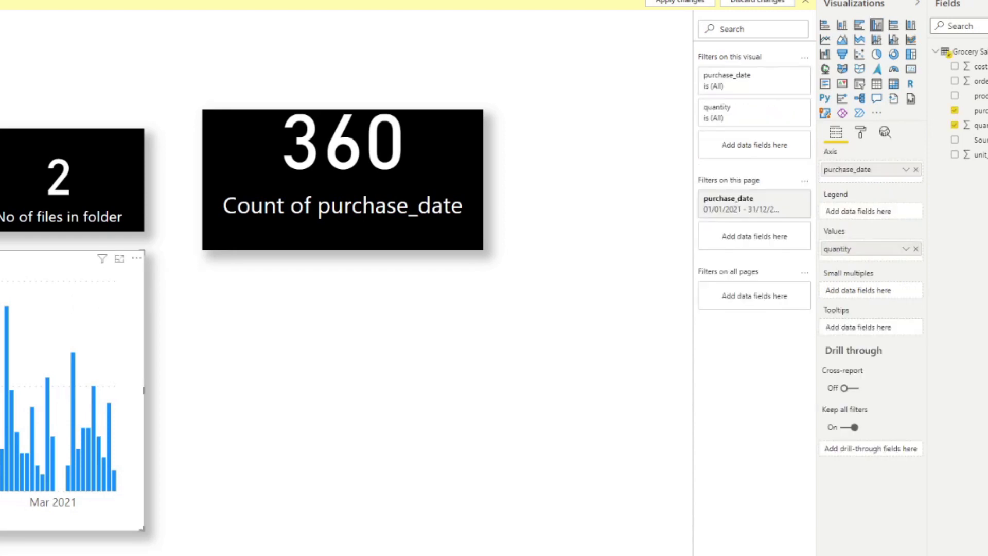
pyautogui.click(860, 133)
pyautogui.click(850, 469)
pyautogui.click(894, 468)
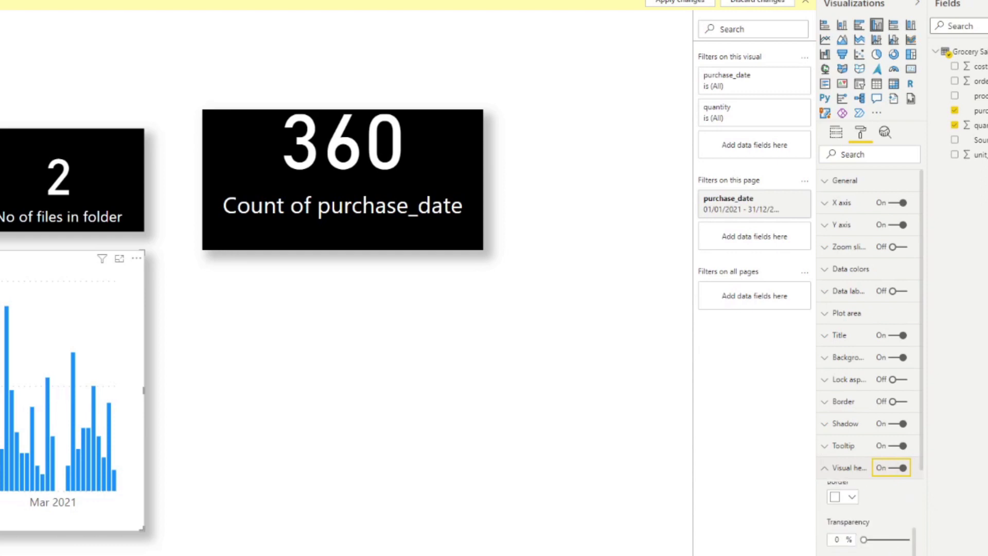
pyautogui.scroll(-5, 896, 524)
pyautogui.scroll(-1, 916, 543)
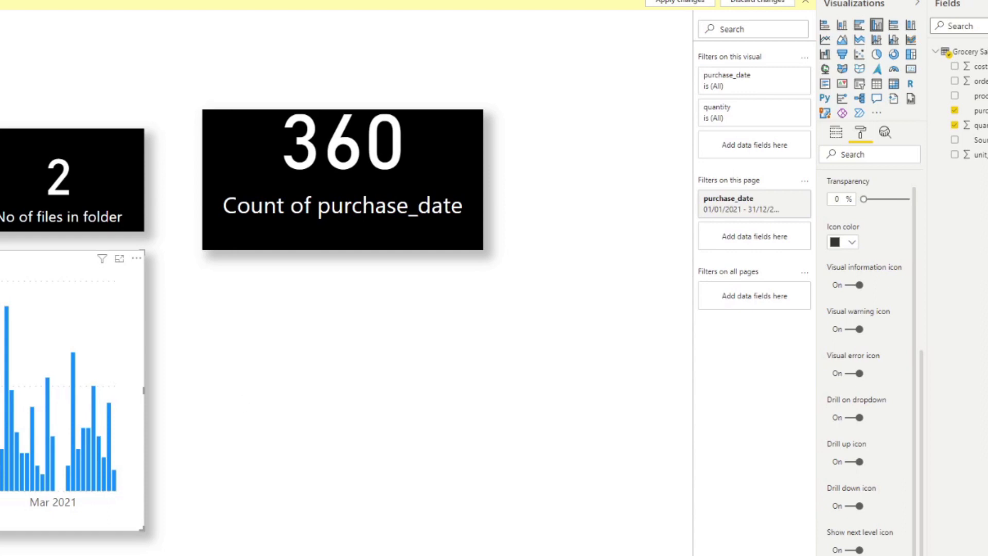
pyautogui.scroll(-3, 870, 361)
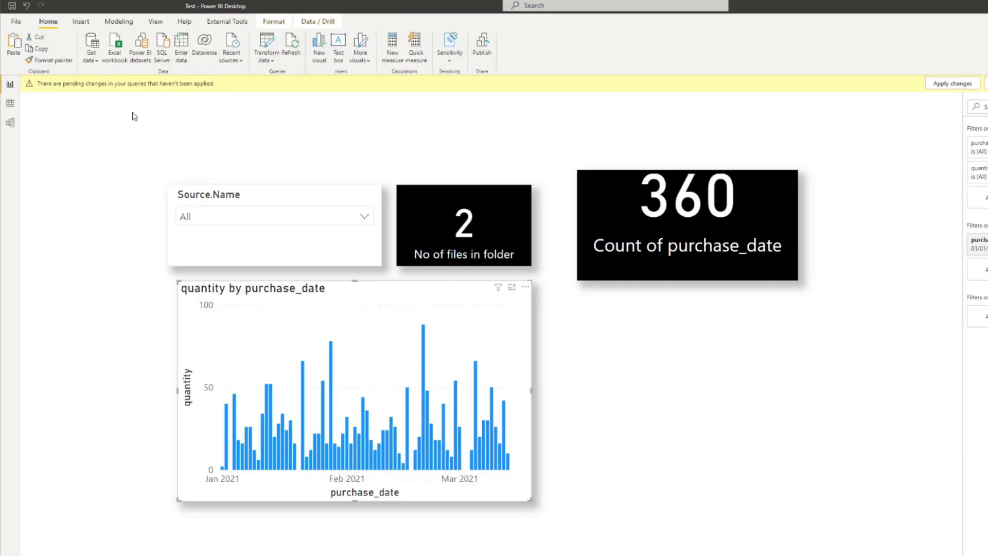
# Insert a page navigator and place it in the empty area below the "Count of purchase_date" card
pyautogui.click(81, 21)
pyautogui.click(359, 55)
pyautogui.moveTo(379, 219)
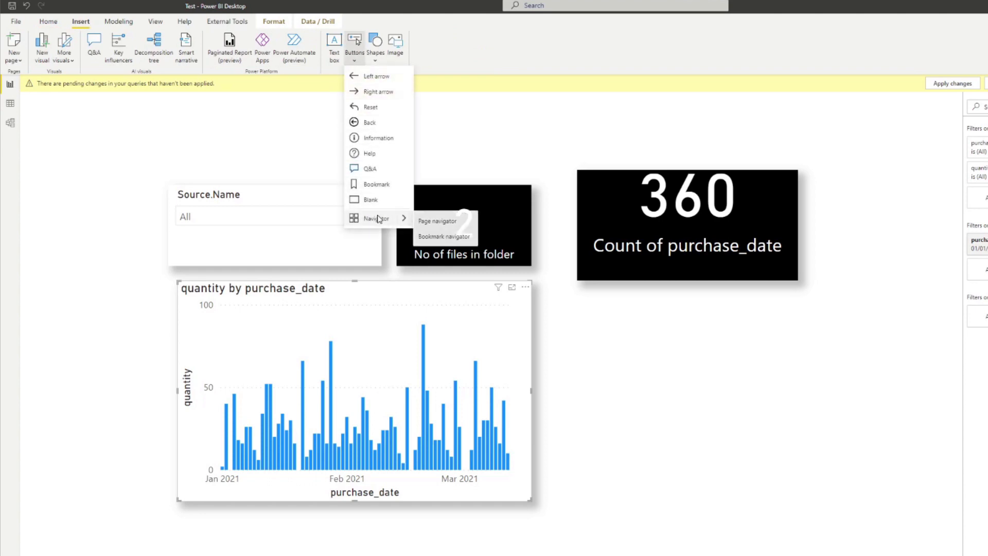
pyautogui.click(436, 221)
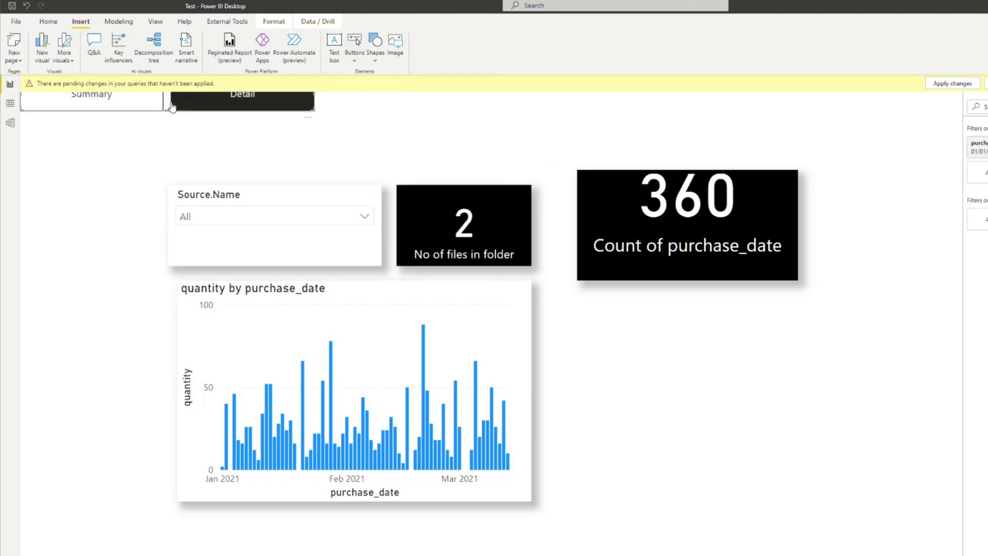
pyautogui.moveTo(169, 105); pyautogui.dragTo(770, 387)
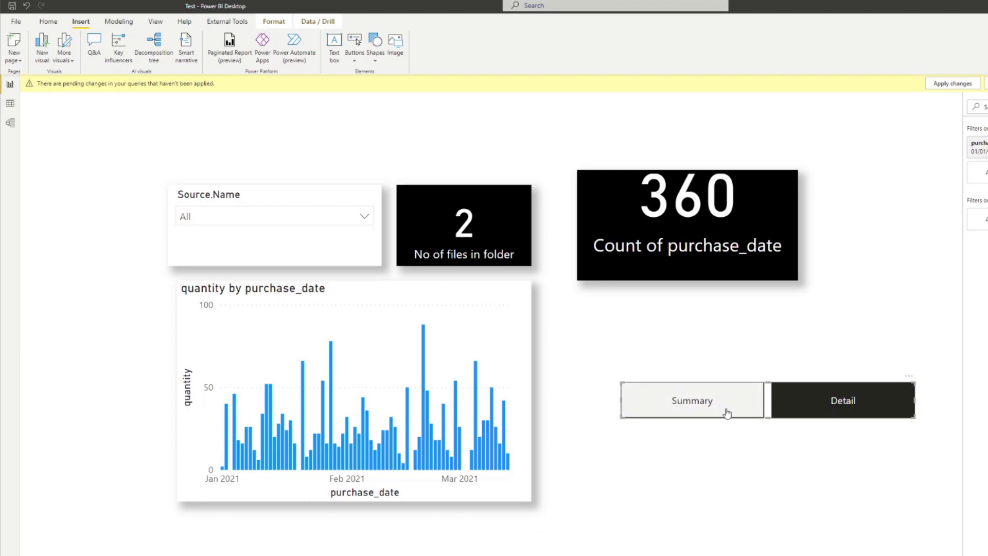
# Adjust the page navigator's position below the "Count of purchase_date" card and test its Summary button
pyautogui.moveTo(727, 412); pyautogui.dragTo(720, 466)
pyautogui.hotkey('ctrl', 'z')
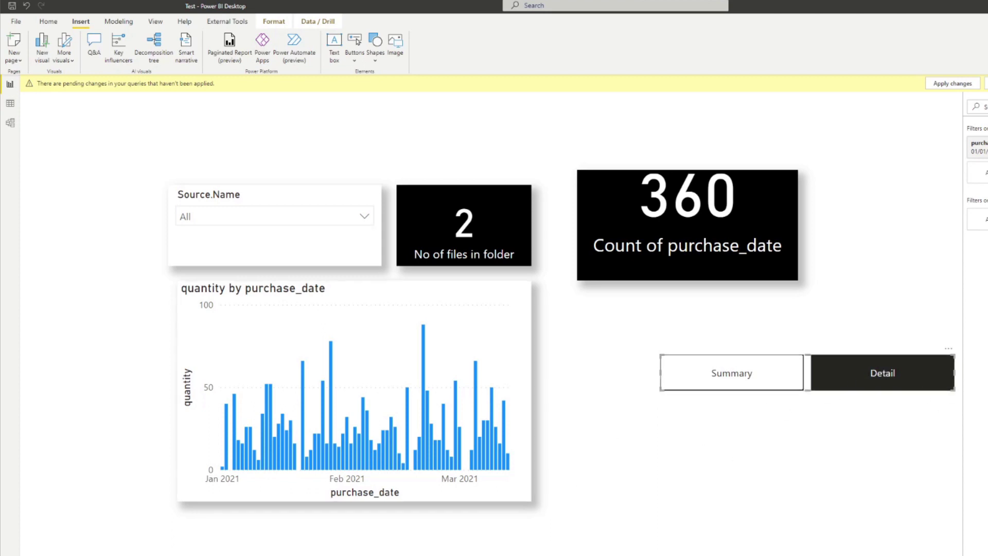
pyautogui.moveTo(812, 378); pyautogui.dragTo(782, 414)
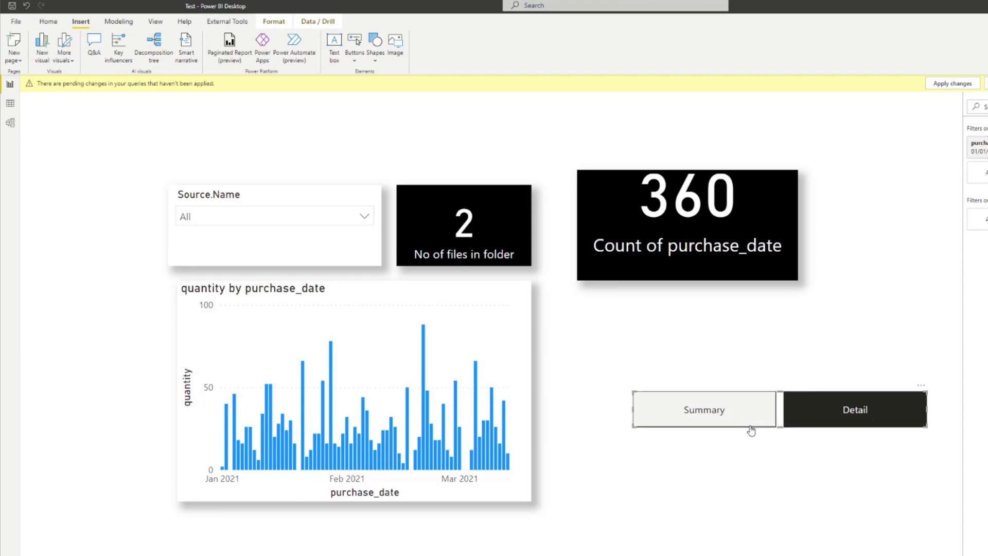
pyautogui.keyDown('ctrl'); pyautogui.click(728, 422); pyautogui.keyUp('ctrl')
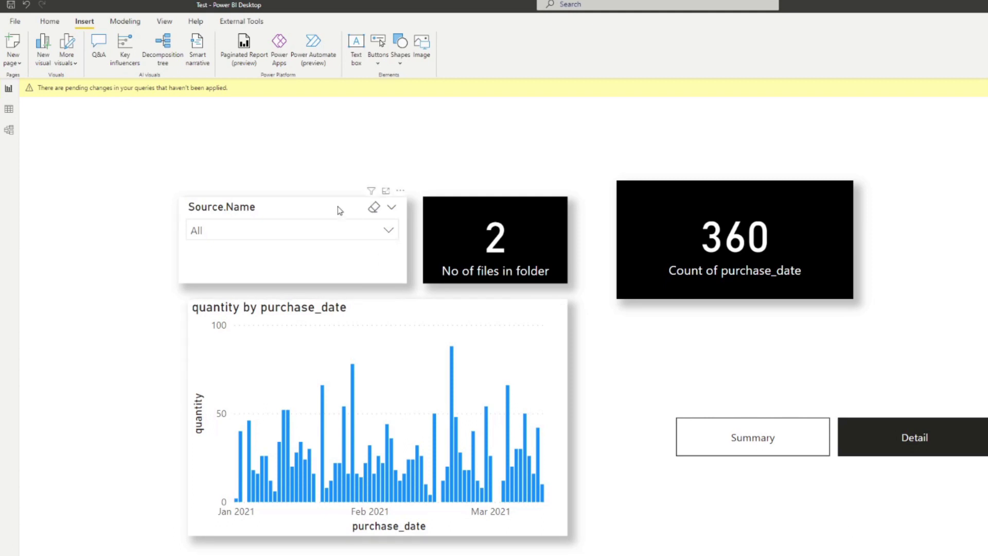
# Filter the report page to Grocery Sales 2019.xlsx with the Source.Name slicer and collapse its list
pyautogui.click(333, 233)
pyautogui.click(359, 239)
pyautogui.click(263, 209)
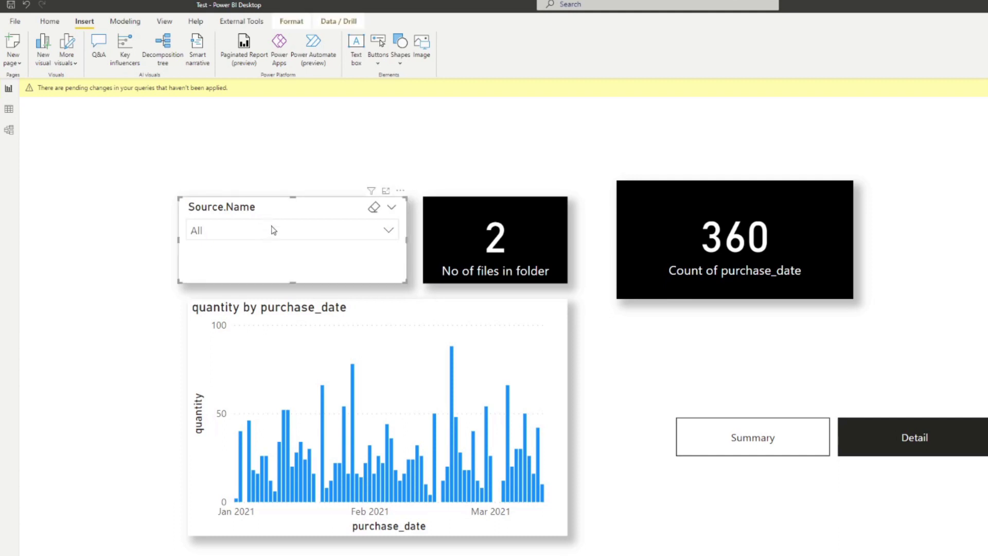
pyautogui.click(276, 230)
pyautogui.click(252, 256)
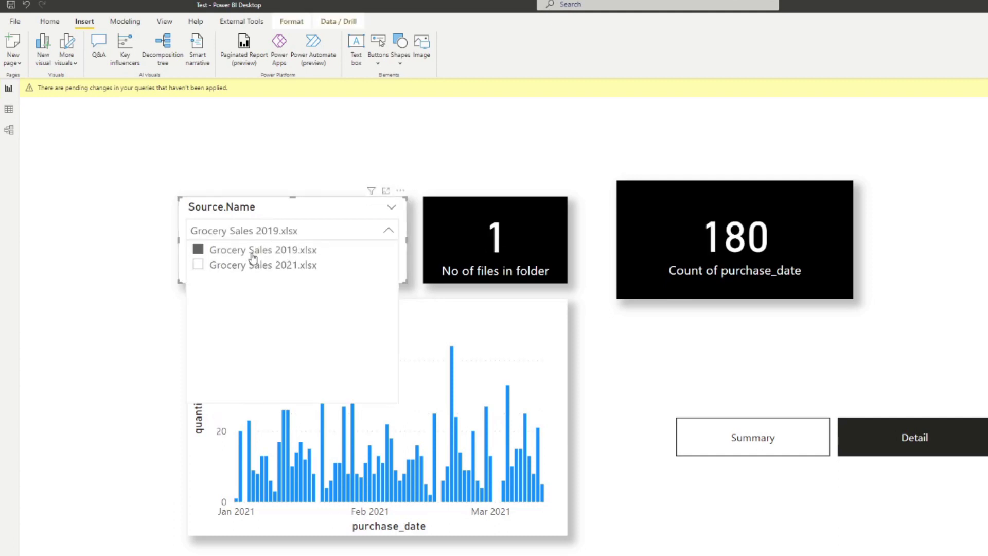
pyautogui.click(267, 232)
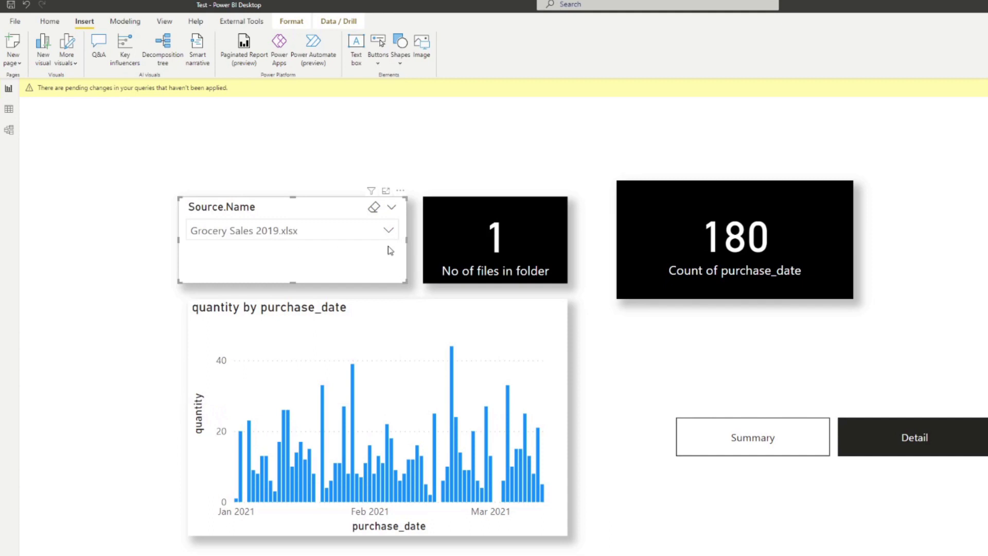
# Delete the "Count of purchase_date" card and the page navigator from the Detail page
pyautogui.click(655, 269)
pyautogui.press('Delete')
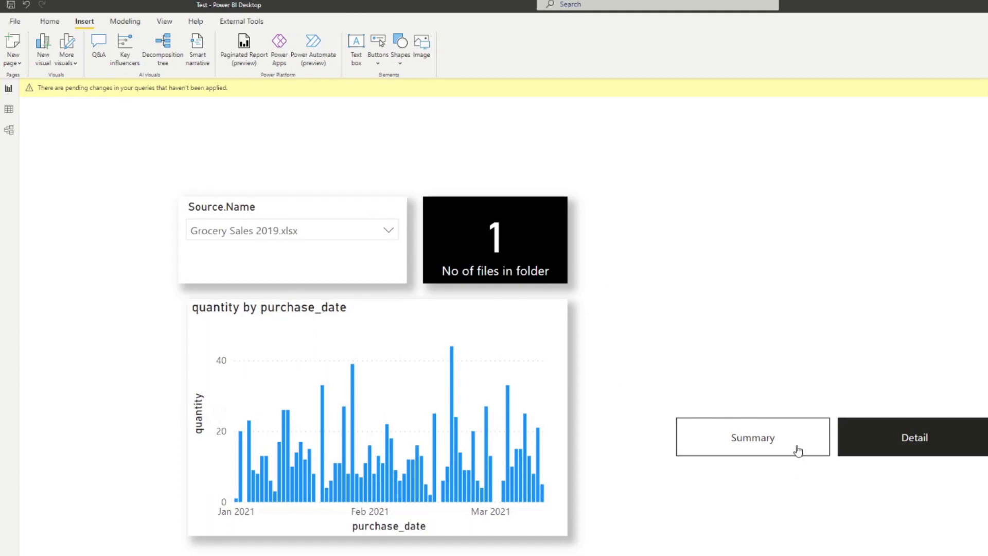
pyautogui.click(834, 432)
pyautogui.press('Delete')
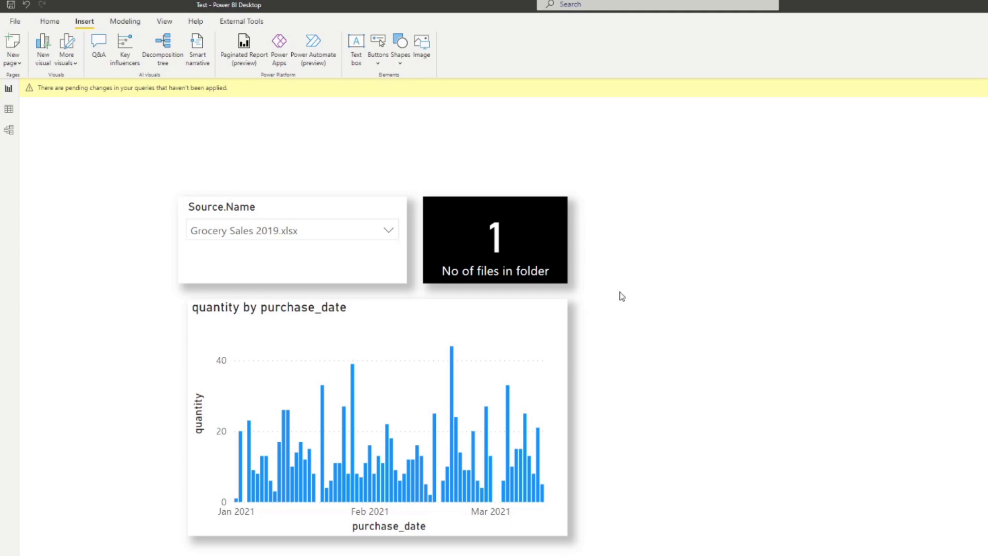
# Switch the Source.Name slicer to Grocery Sales 2021.xlsx and collapse its list
pyautogui.click(278, 217)
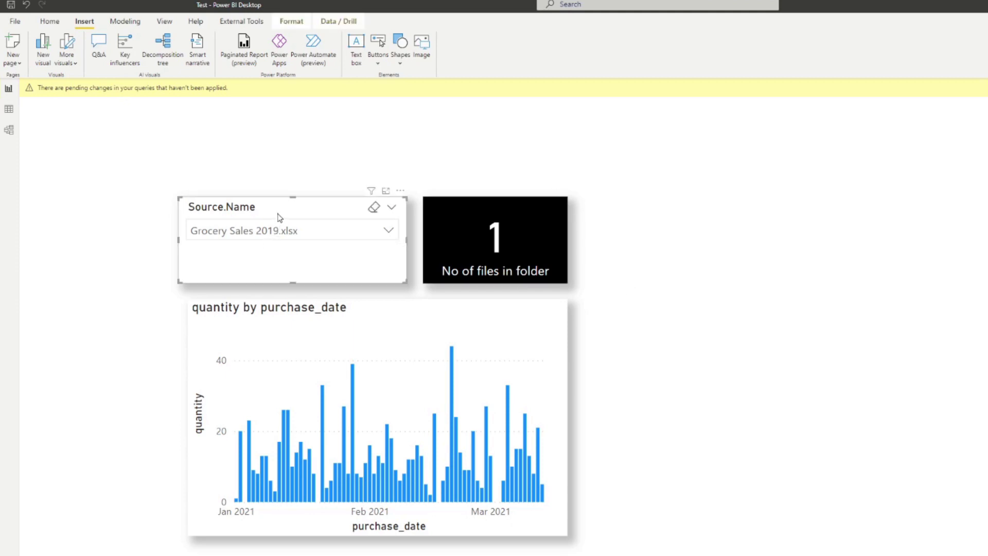
pyautogui.click(282, 232)
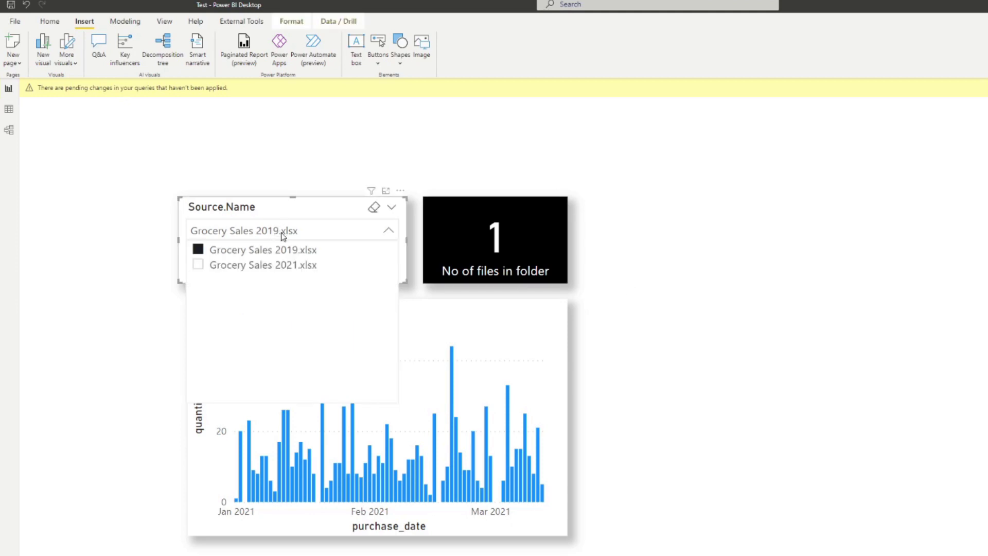
pyautogui.click(262, 266)
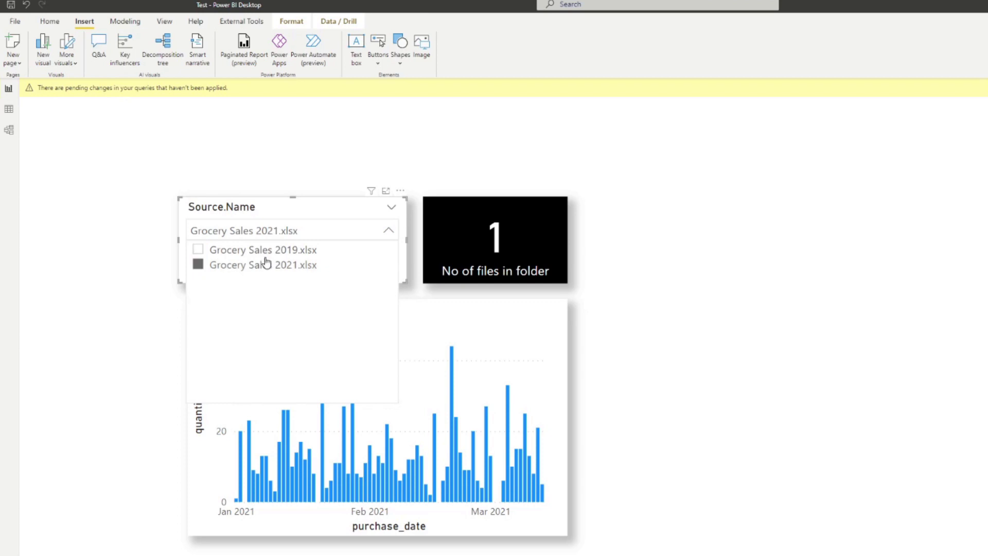
pyautogui.click(152, 273)
pyautogui.click(450, 227)
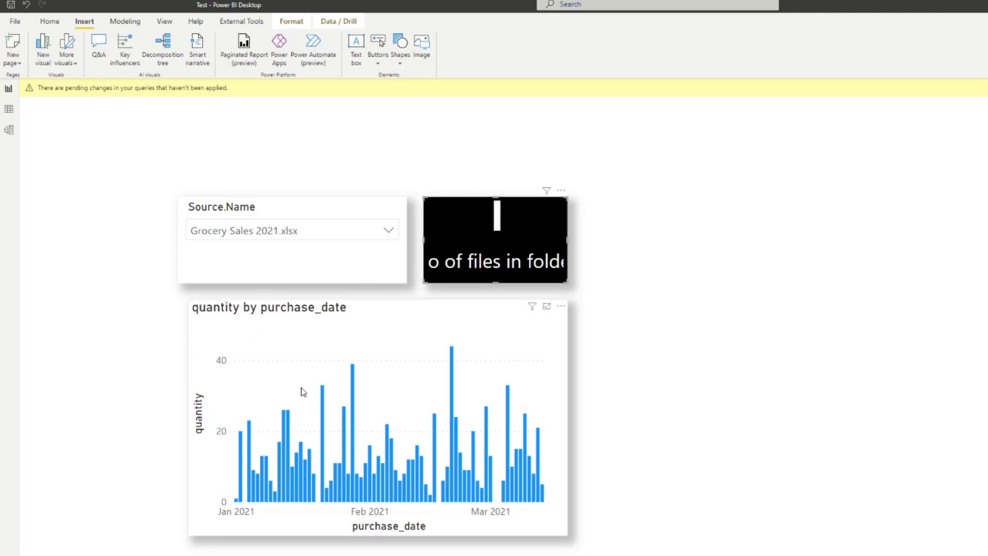
pyautogui.click(392, 305)
pyautogui.click(547, 190)
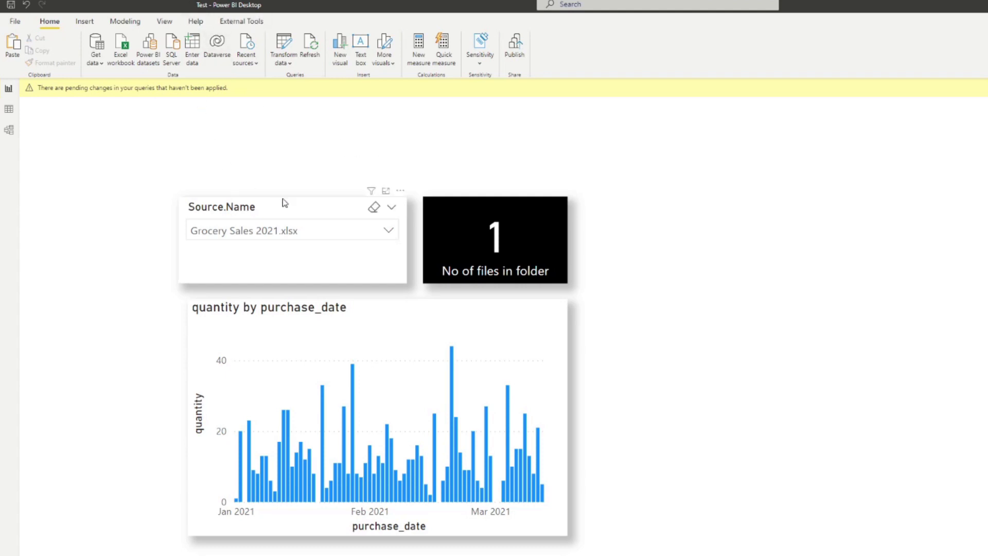
# Edit the Source.Name slicer's interactions and set its effect on the "No of files in folder" card to None
pyautogui.click(307, 211)
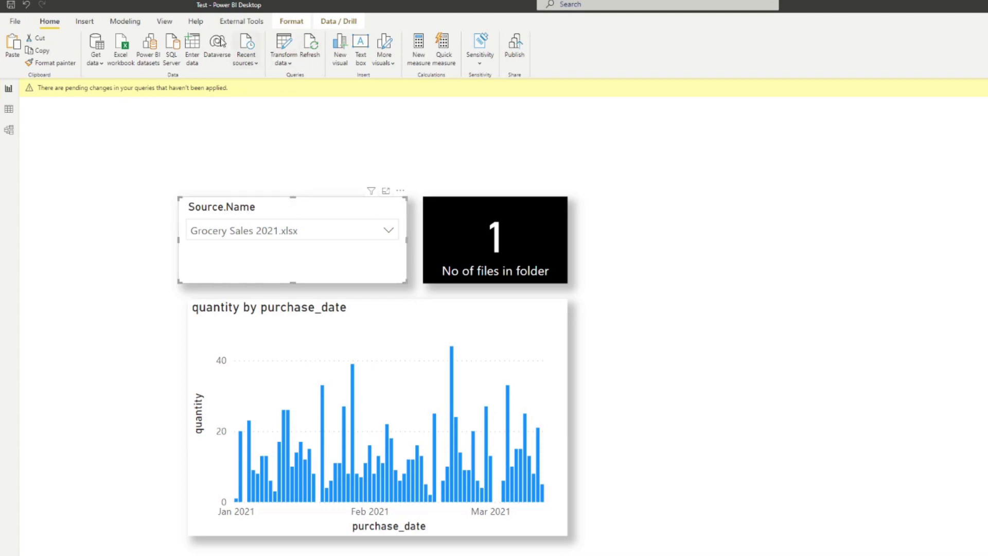
pyautogui.click(298, 26)
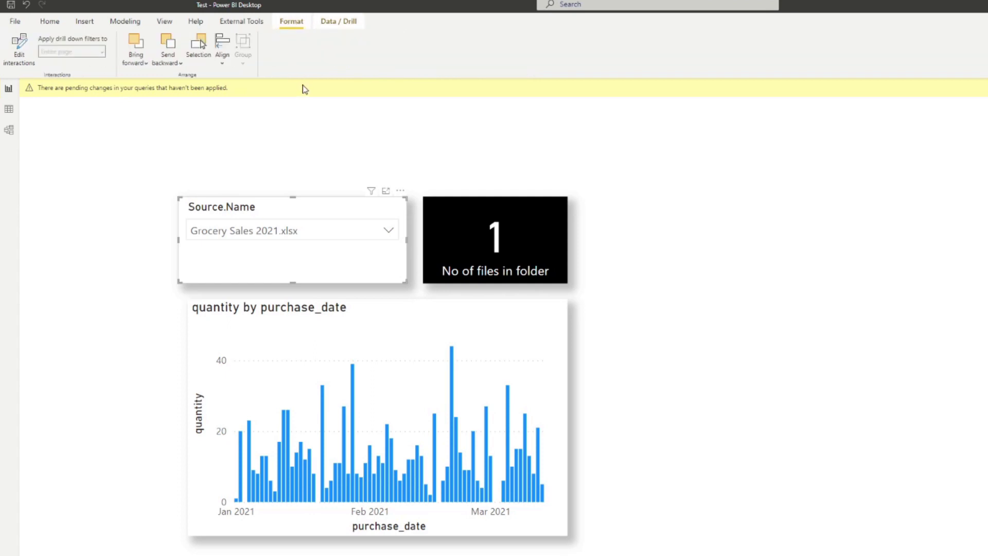
pyautogui.click(19, 47)
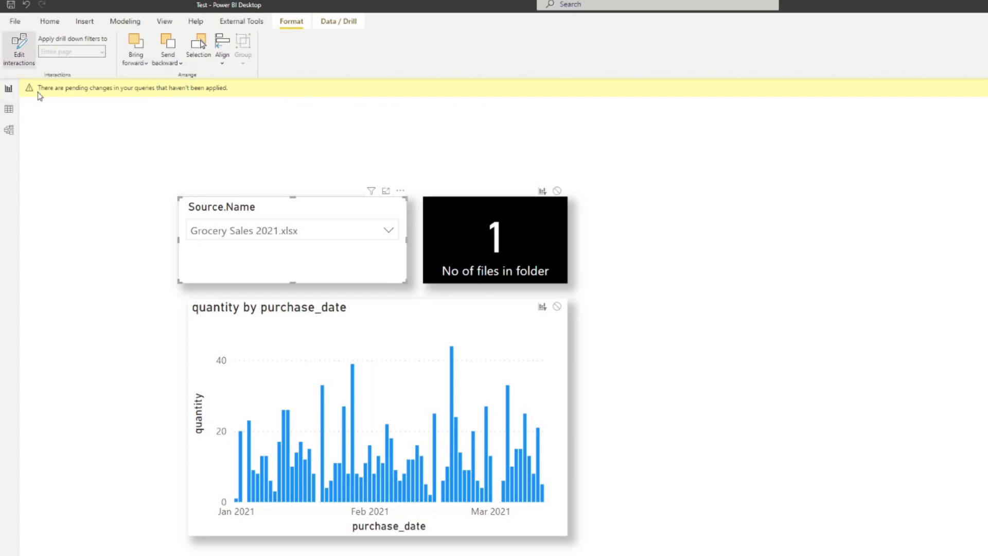
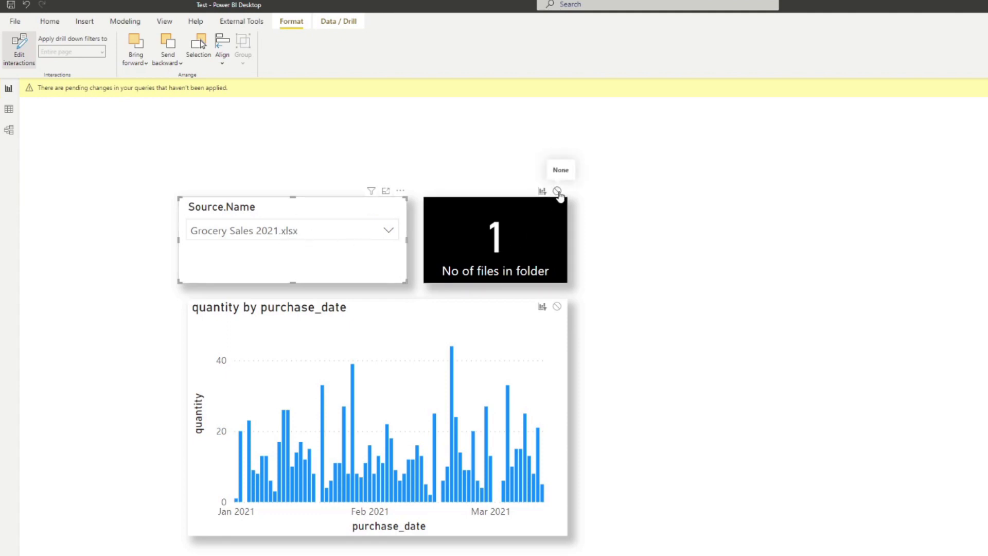
pyautogui.click(558, 192)
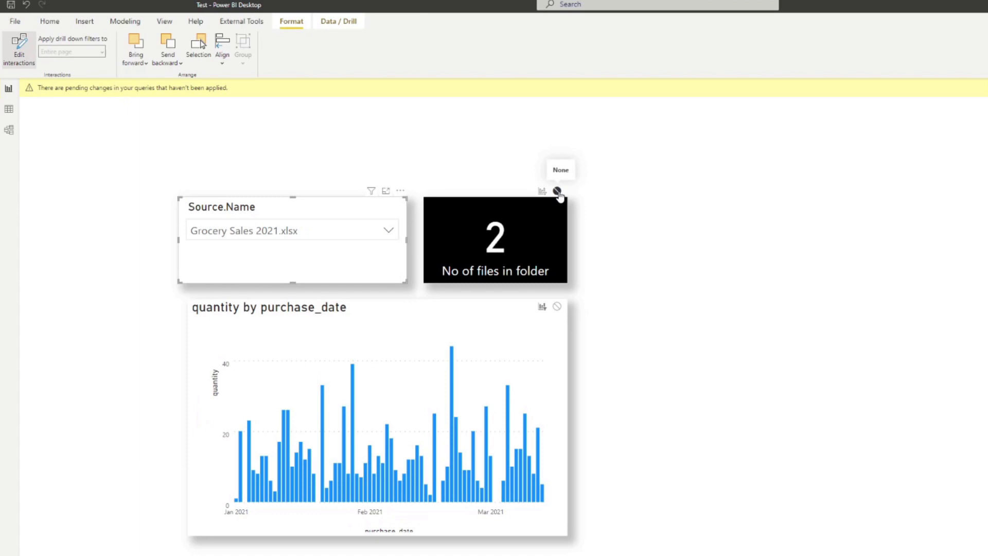
# Test the slicer interaction by switching Source.Name between the 2019 and 2021 files, finishing on Grocery Sales 2019.xlsx
pyautogui.click(332, 239)
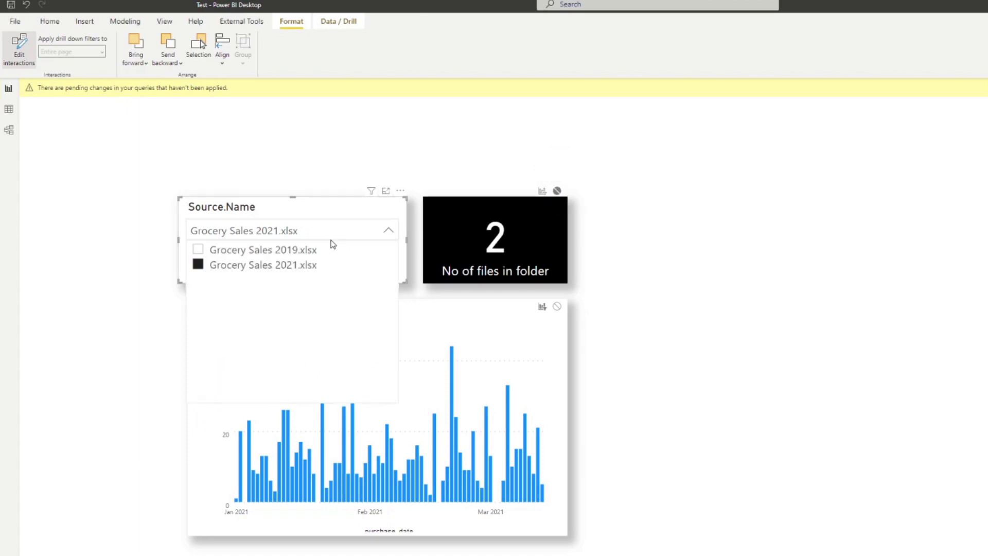
pyautogui.click(343, 236)
pyautogui.click(338, 234)
pyautogui.click(310, 252)
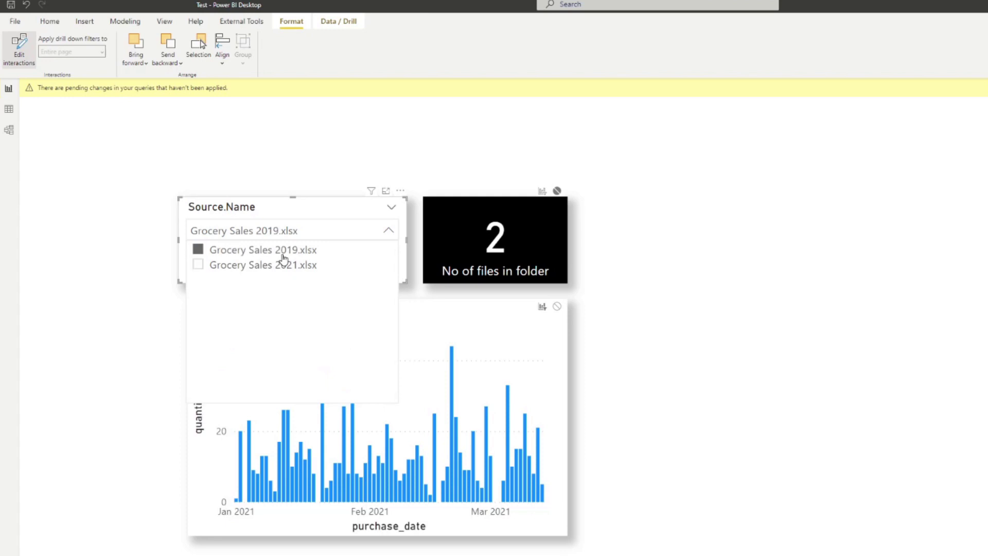
pyautogui.click(292, 266)
pyautogui.click(298, 253)
pyautogui.click(357, 295)
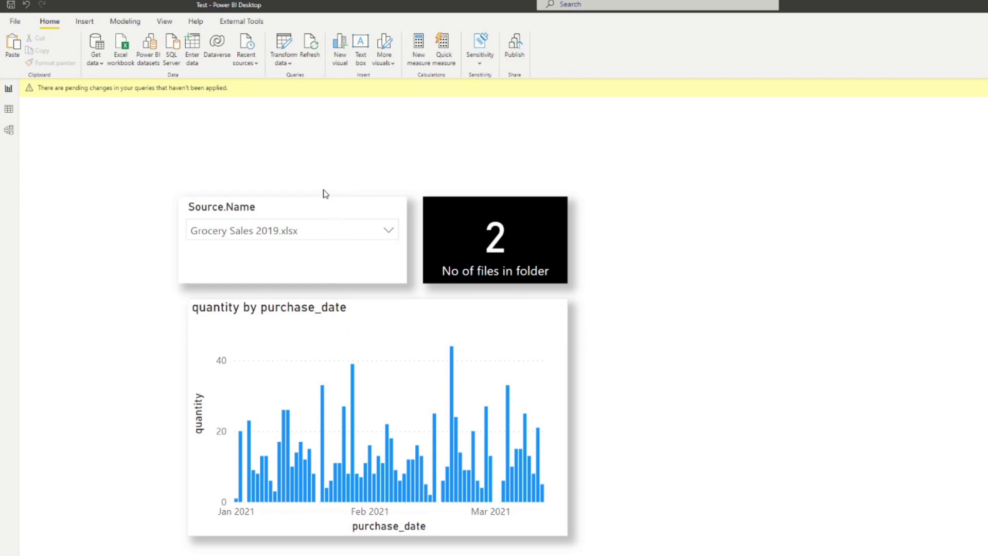
# Select the Source.Name slicer and turn off interaction editing
pyautogui.click(324, 216)
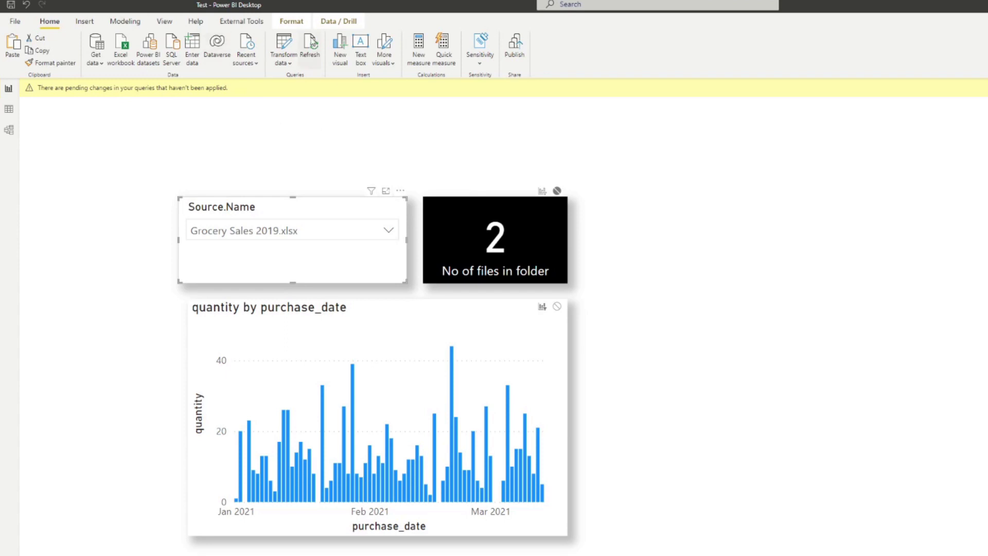
pyautogui.click(302, 27)
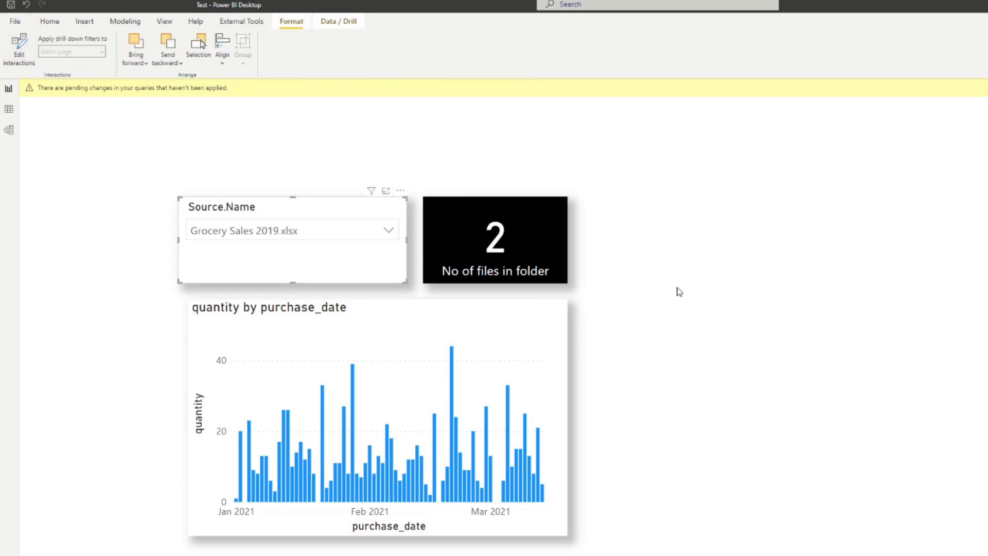
pyautogui.click(371, 191)
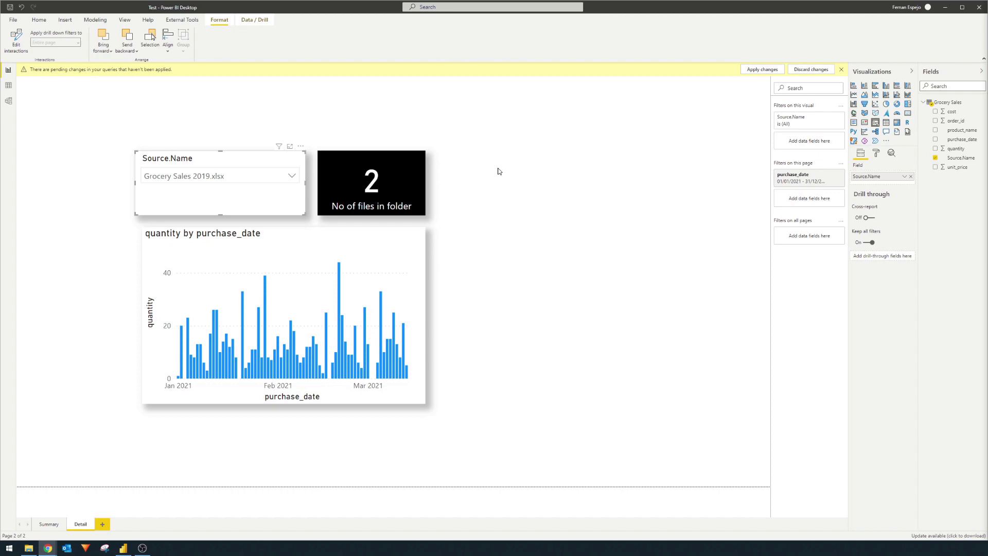
# Open the mobile layout of the Detail page and place the Source.Name slicer in the upper-left corner of the phone canvas
pyautogui.click(95, 117)
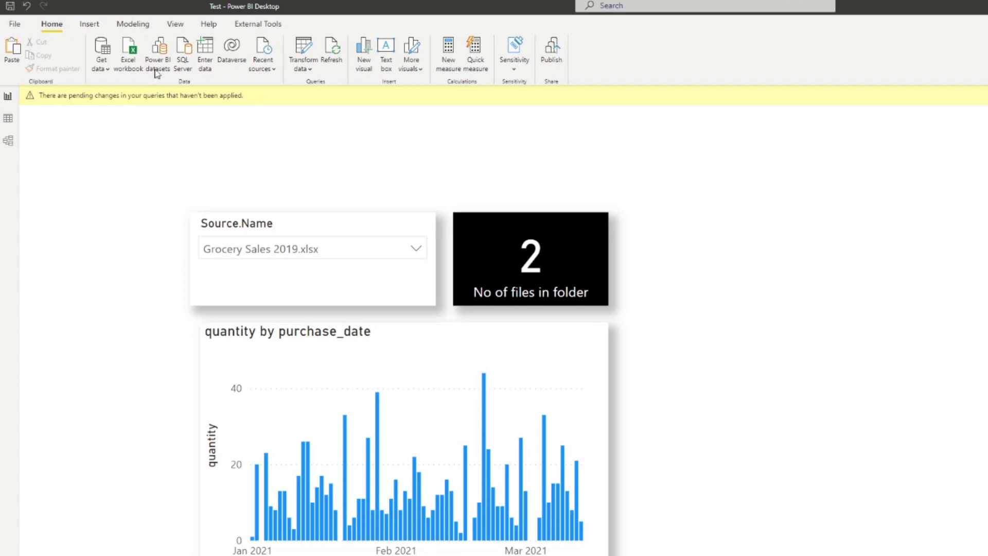
pyautogui.click(175, 23)
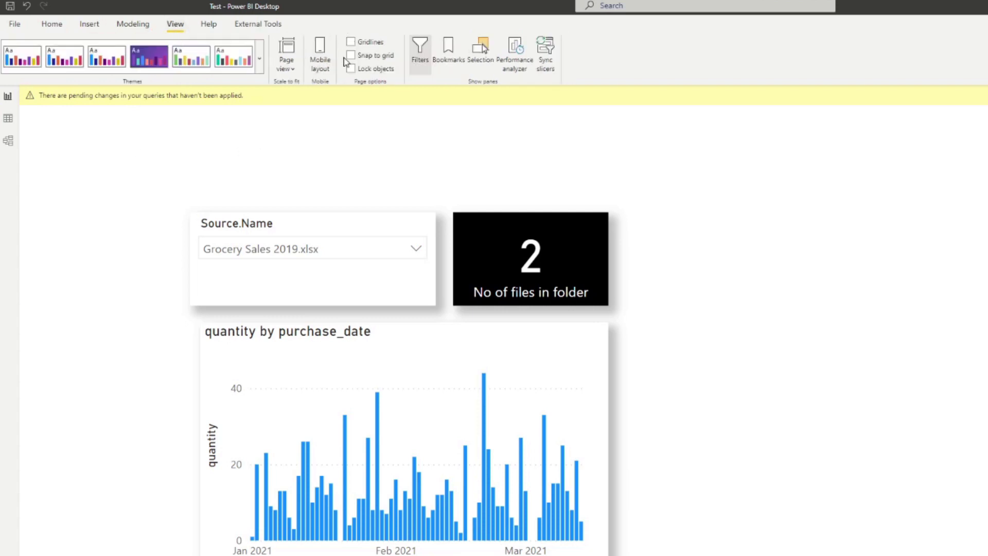
pyautogui.click(320, 67)
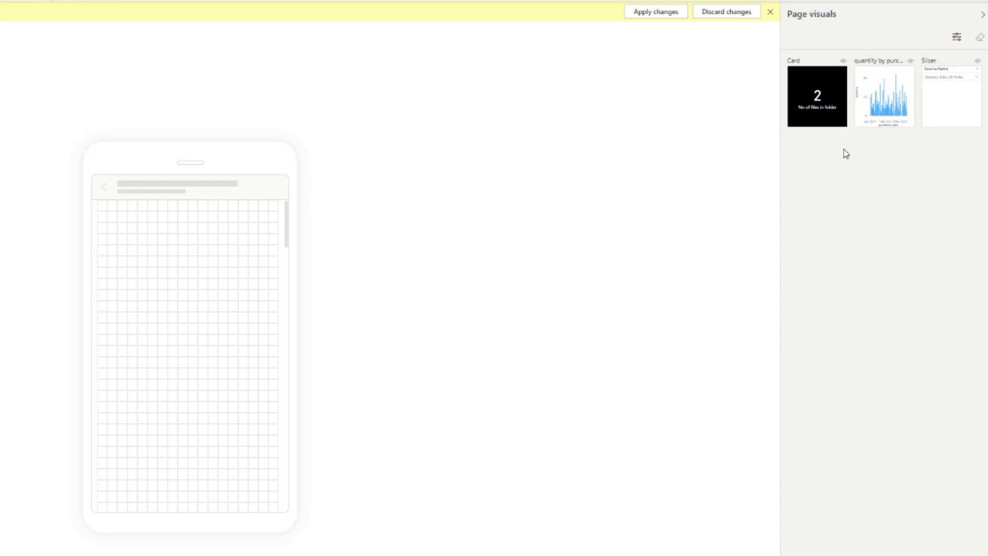
pyautogui.moveTo(931, 103); pyautogui.dragTo(106, 236)
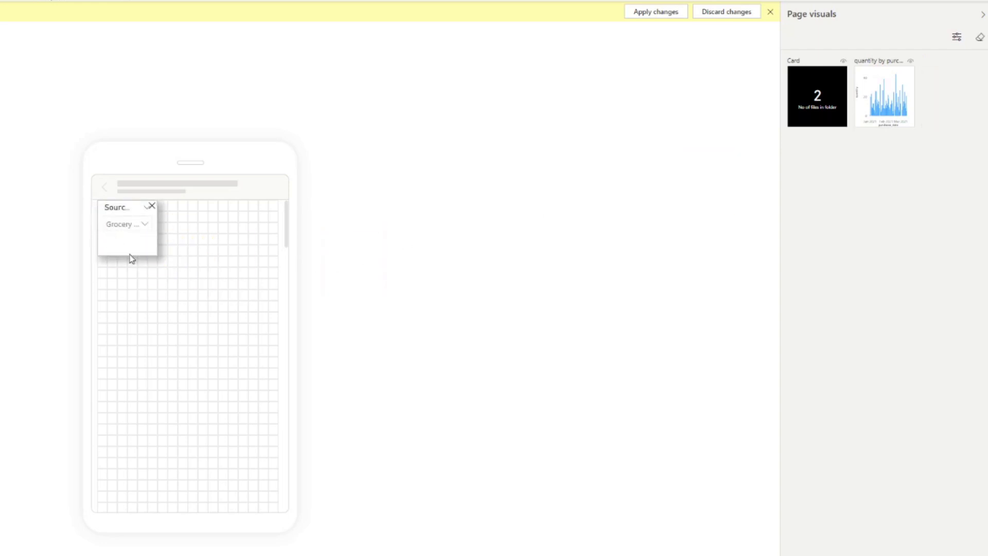
# Widen the Source.Name slicer to the full phone canvas width, stacking the card and a full-width quantity by purchase_date chart beneath it
pyautogui.moveTo(157, 225); pyautogui.dragTo(279, 223)
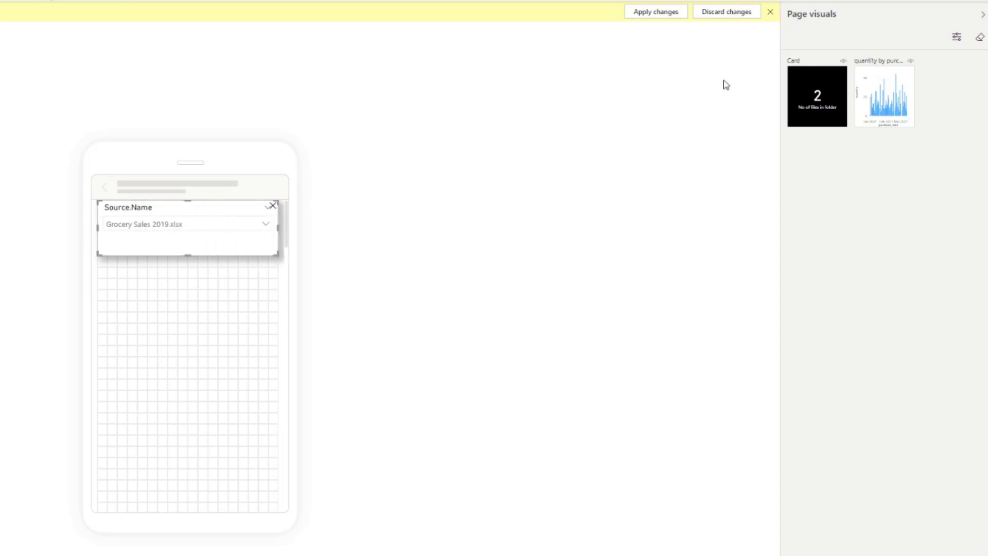
pyautogui.moveTo(802, 103); pyautogui.dragTo(116, 292)
pyautogui.moveTo(793, 106); pyautogui.dragTo(119, 360)
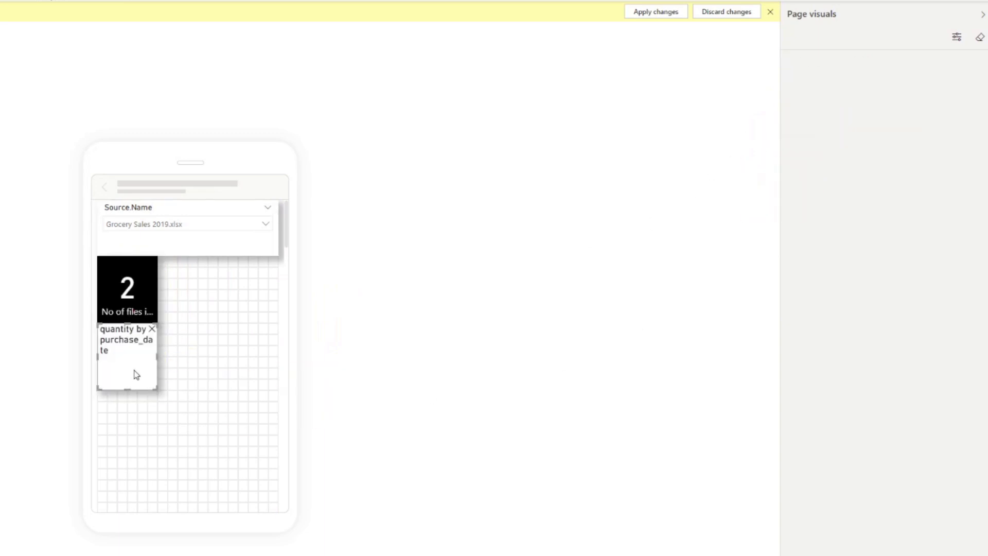
pyautogui.moveTo(158, 390); pyautogui.dragTo(279, 445)
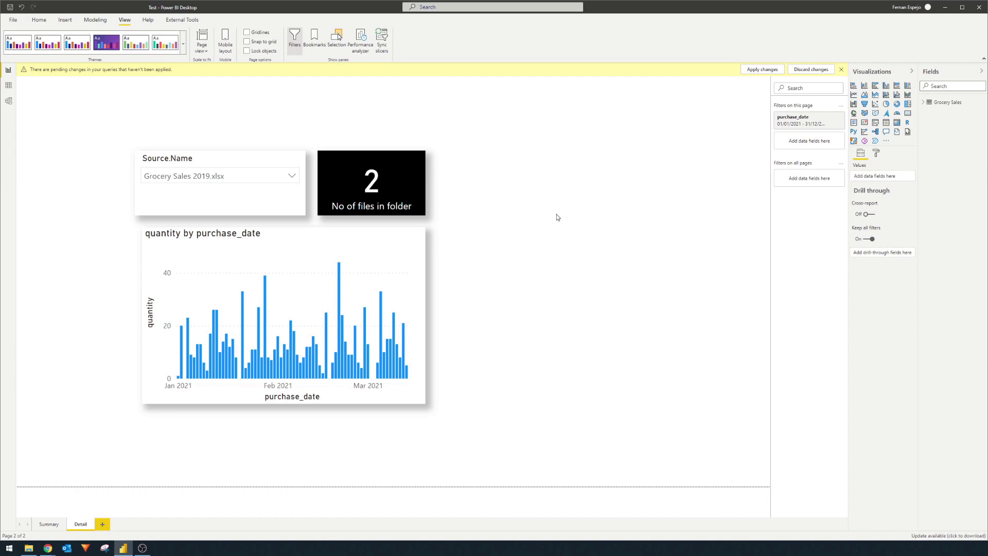
# Insert a text box in the empty area beside the card on the Detail page, containing "This is a textbox"
pyautogui.click(65, 19)
pyautogui.click(267, 42)
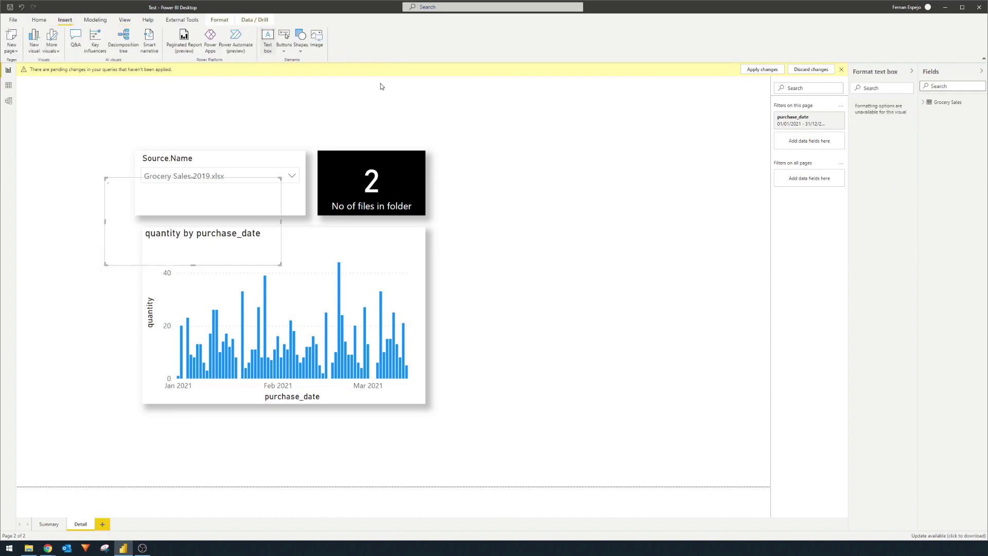
pyautogui.moveTo(270, 180); pyautogui.dragTo(694, 217)
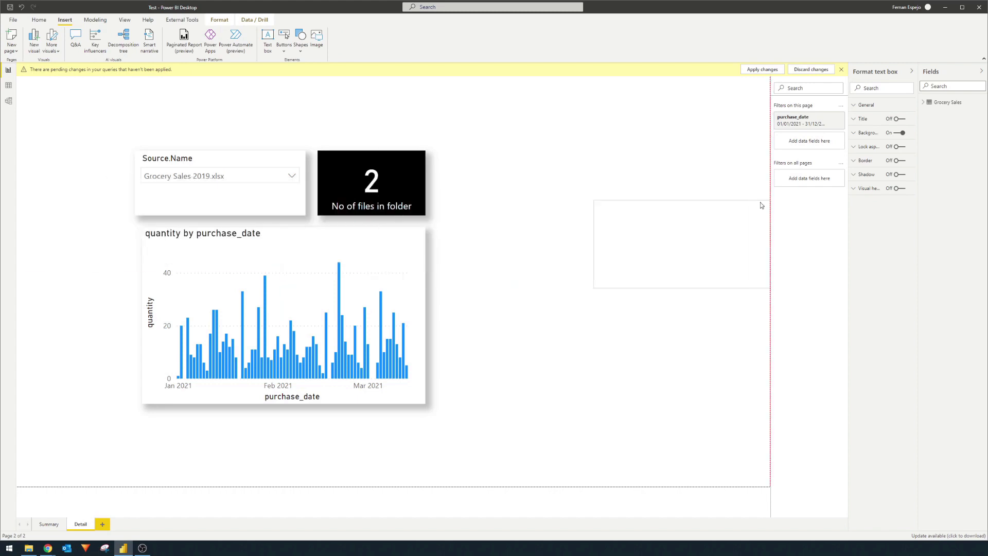
pyautogui.write('This is a text')
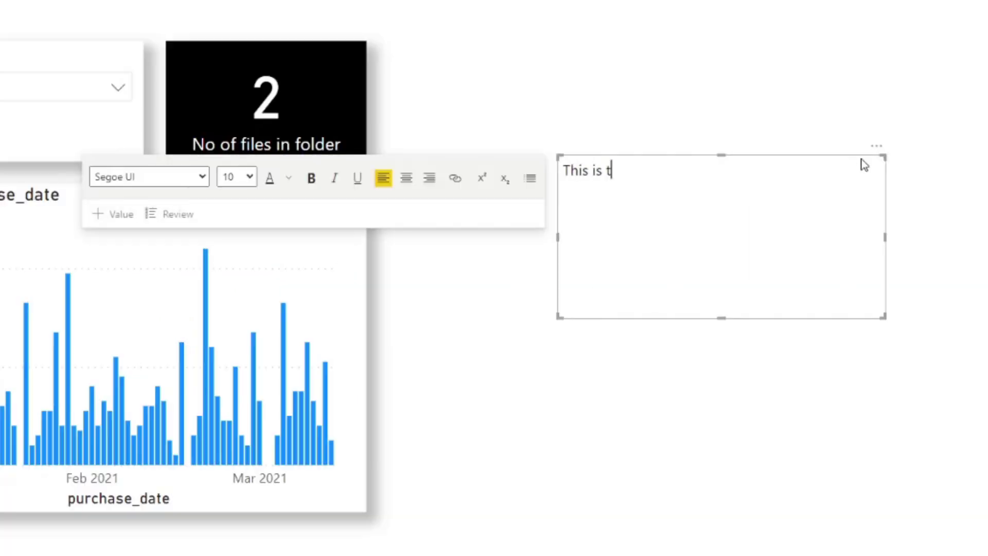
pyautogui.write('box')
pyautogui.press('BackSpace')
pyautogui.write('x')
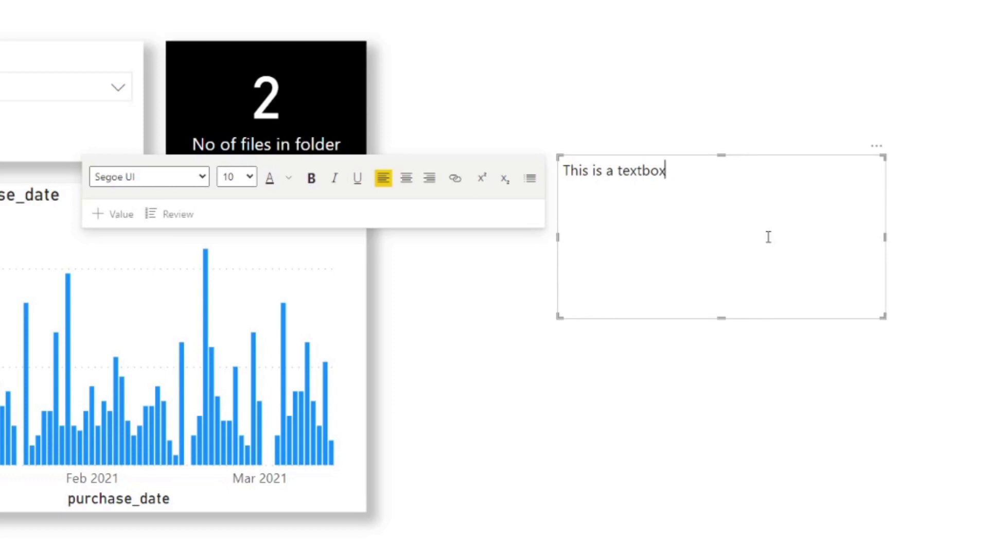
# Insert a thumbs-up emoji at the end of the text box's sentence
pyautogui.press('super+period')
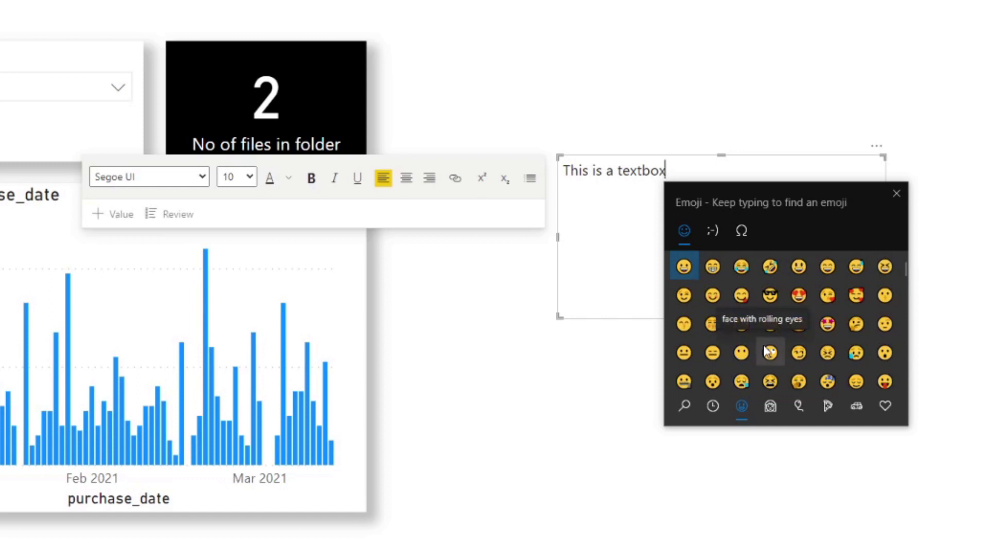
pyautogui.click(686, 407)
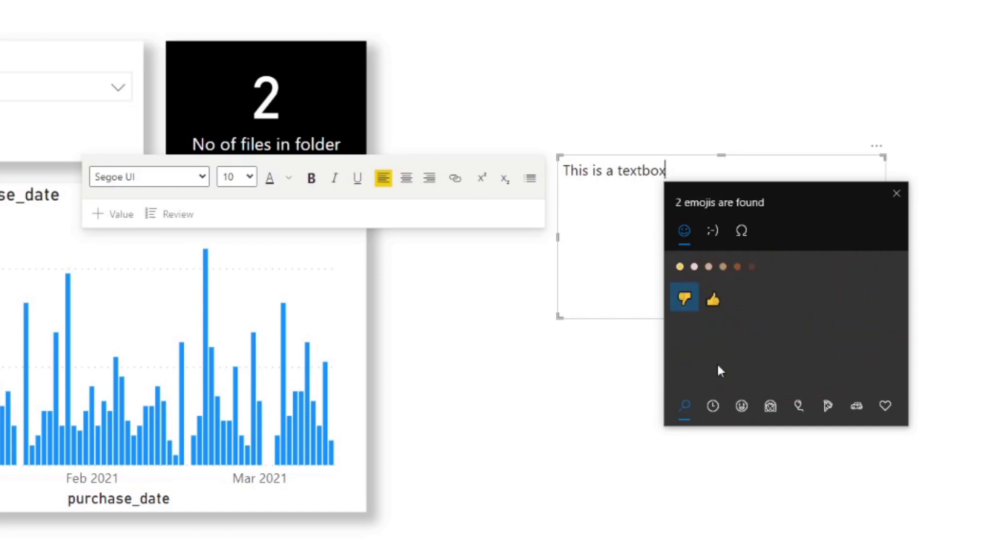
pyautogui.click(717, 308)
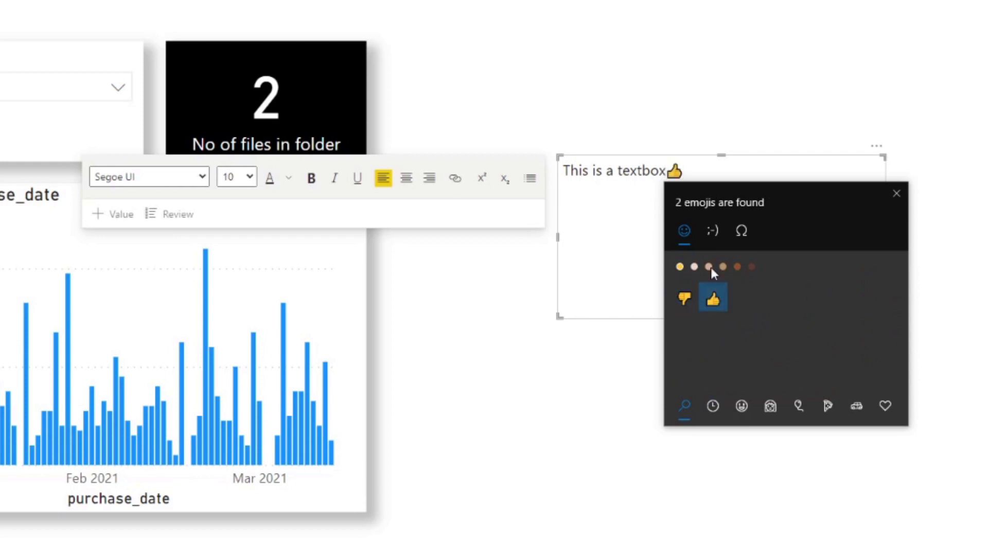
pyautogui.press('Escape')
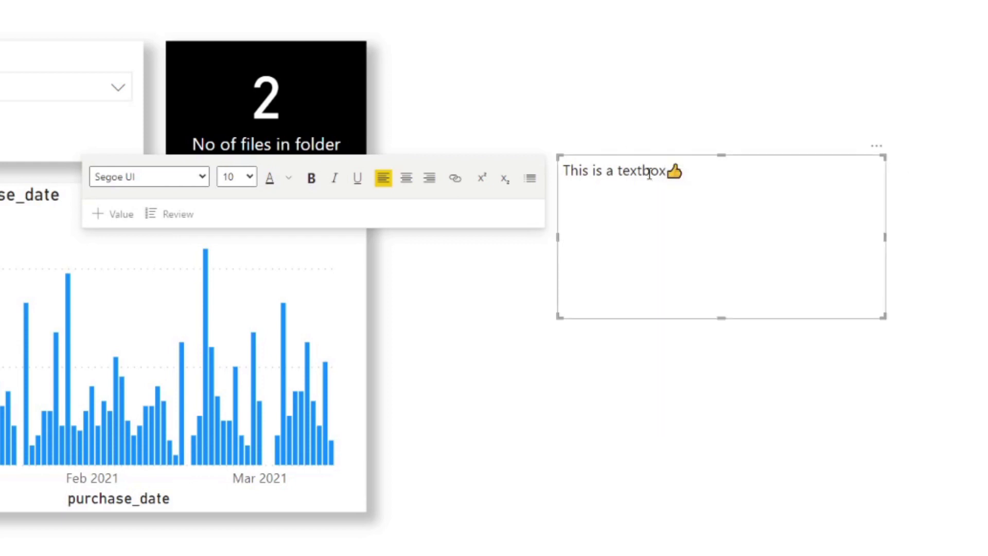